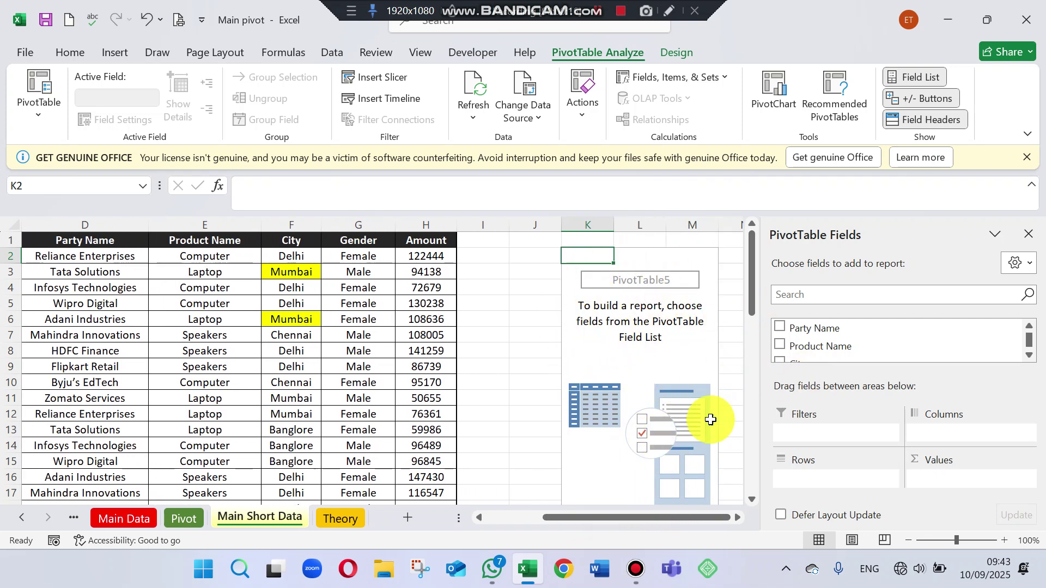
Hide the field list and try to delete the empty PivotTable by clearing cell K3 on the Main Short Data sheet
{"action": "left_click_drag", "start_coordinate": [954, 545], "coordinate": [946, 540]}
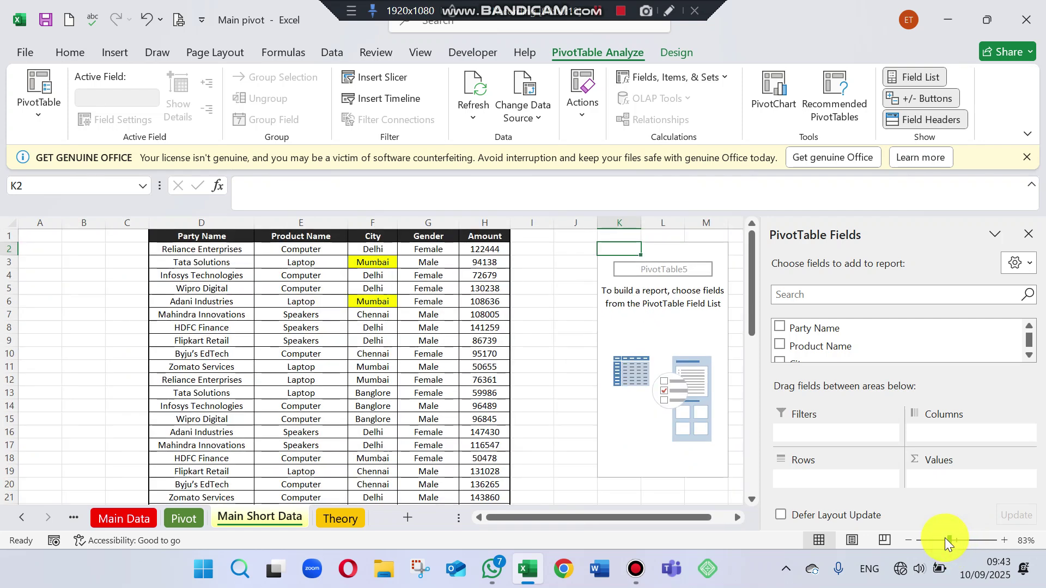
{"action": "left_click", "coordinate": [953, 538]}
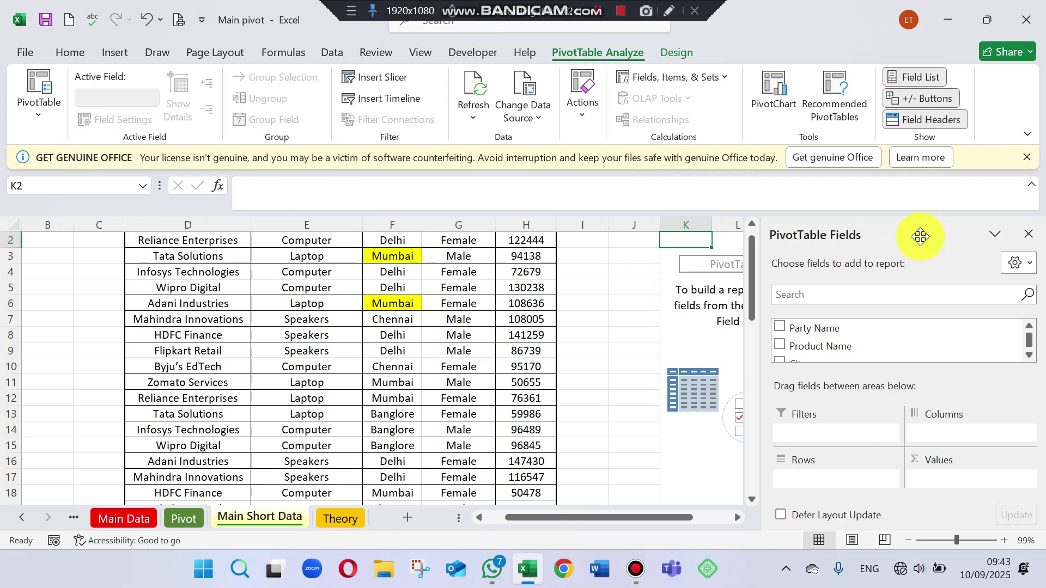
{"action": "left_click", "coordinate": [1025, 236]}
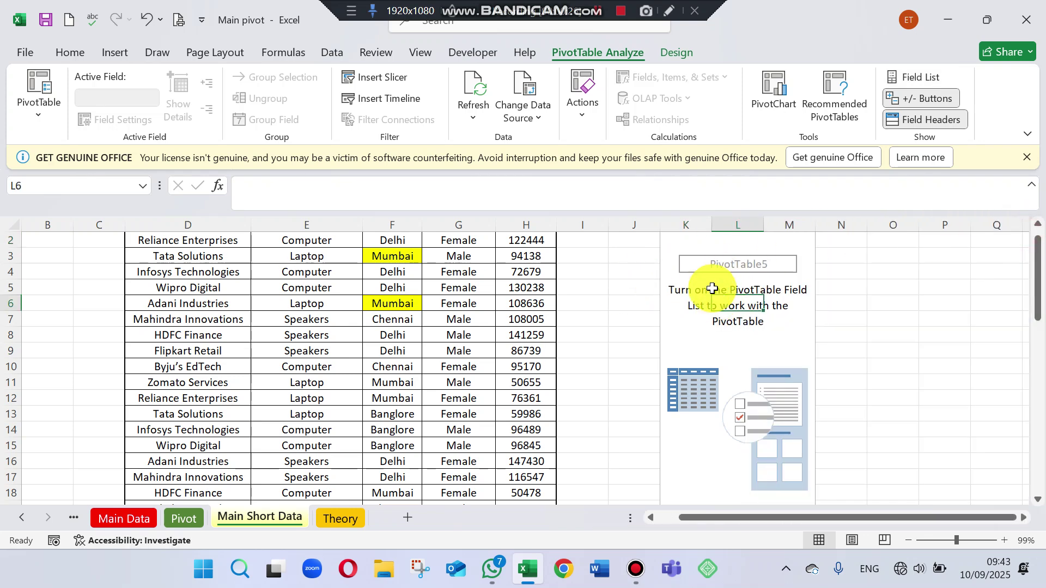
{"action": "left_click", "coordinate": [692, 252]}
{"action": "key", "text": "Delete"}
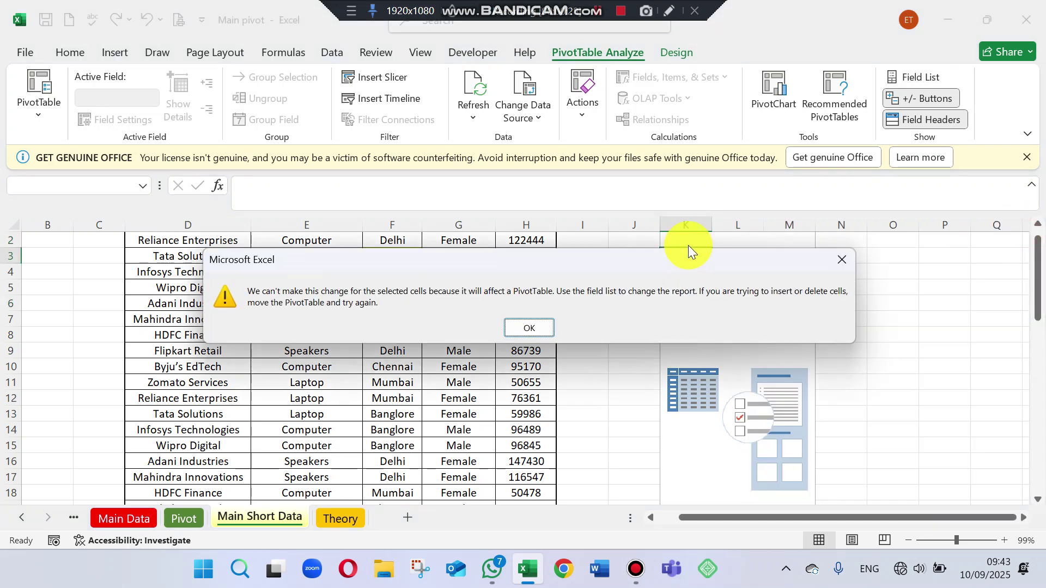
{"action": "left_click", "coordinate": [533, 327]}
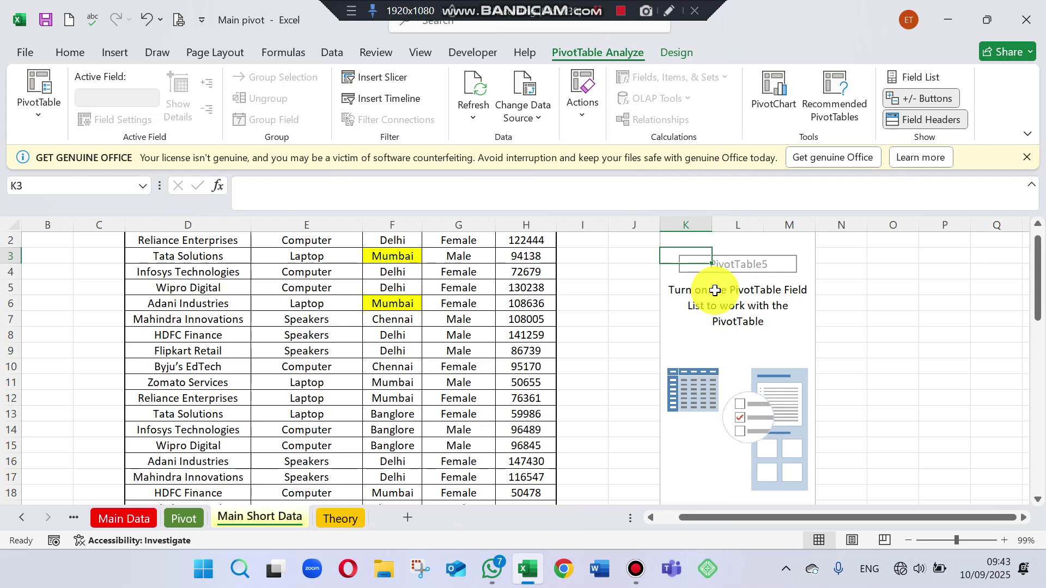
Undo the recent changes until the empty PivotTable is removed from the Main Short Data sheet
{"action": "key", "text": "ctrl+z"}
{"action": "key", "text": "ctrl+z"}
{"action": "key", "text": "ctrl+z"}
{"action": "key", "text": "ctrl+z"}
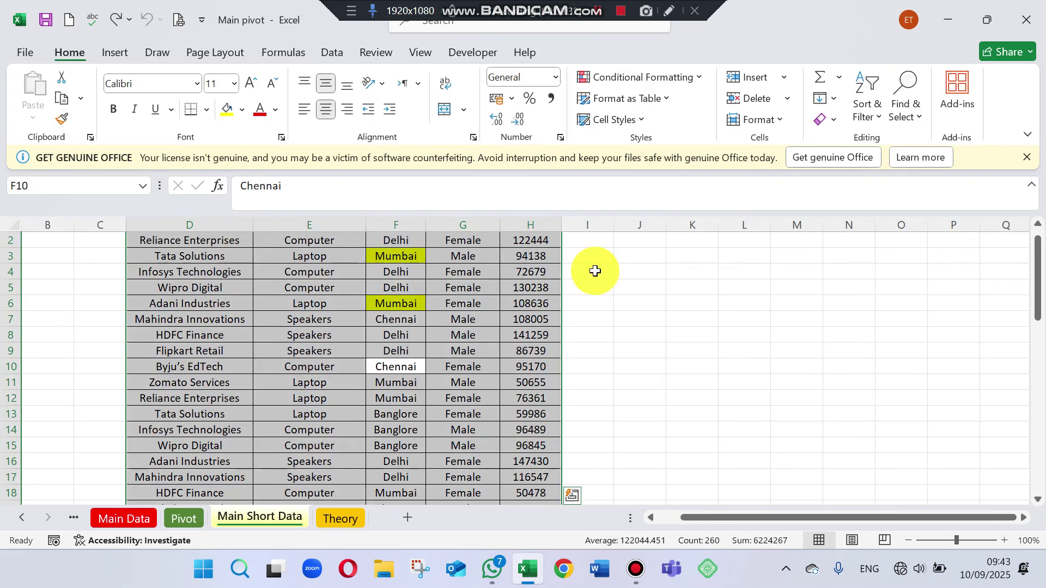
Insert a PivotTable on a new worksheet from the selected Main Short Data range D1:H52
{"action": "left_click", "coordinate": [1039, 272]}
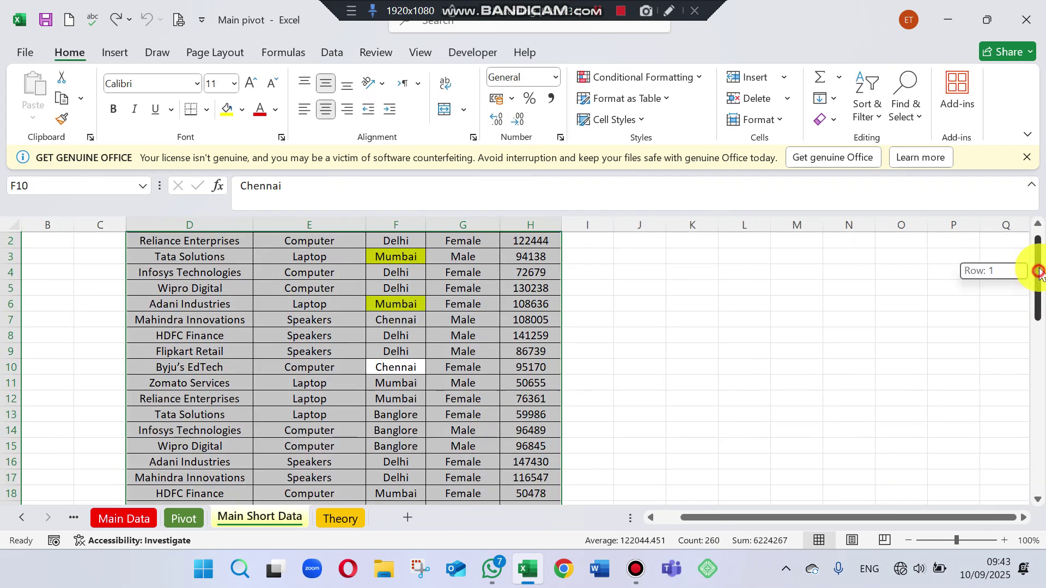
{"action": "left_click_drag", "start_coordinate": [1039, 273], "coordinate": [1039, 270]}
{"action": "left_click", "coordinate": [116, 51]}
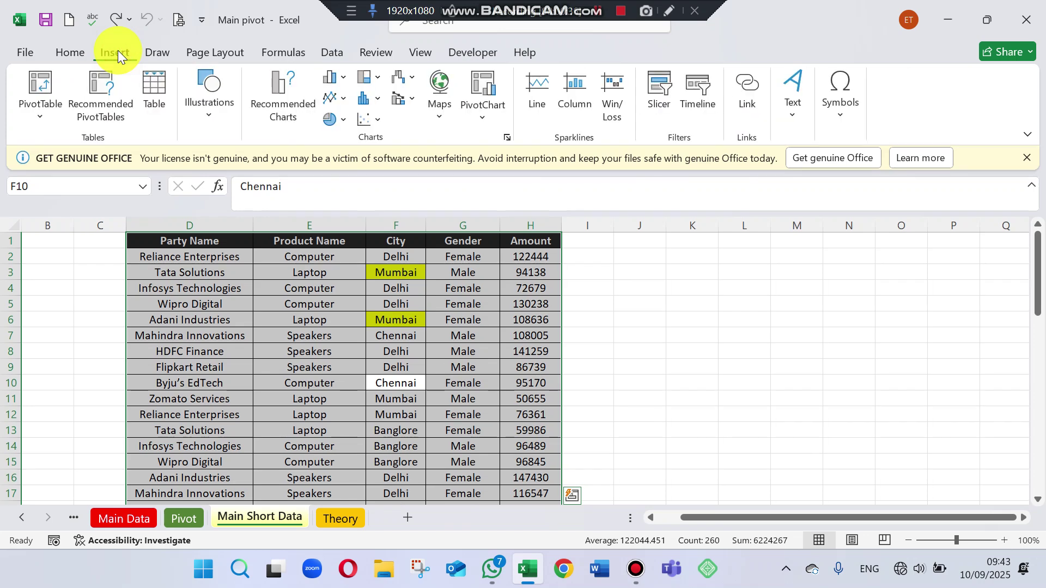
{"action": "left_click", "coordinate": [40, 83]}
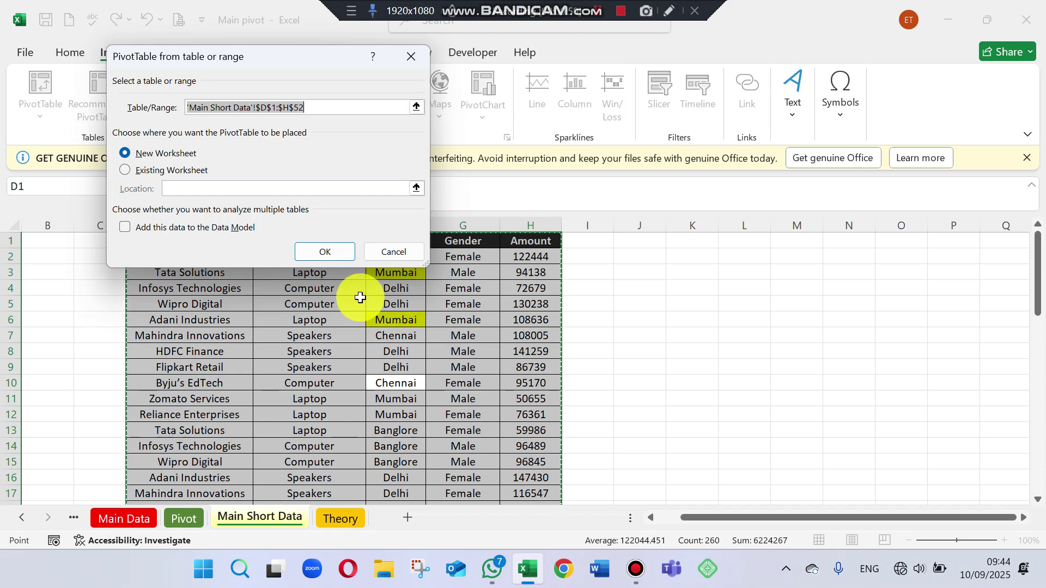
{"action": "left_click", "coordinate": [345, 260]}
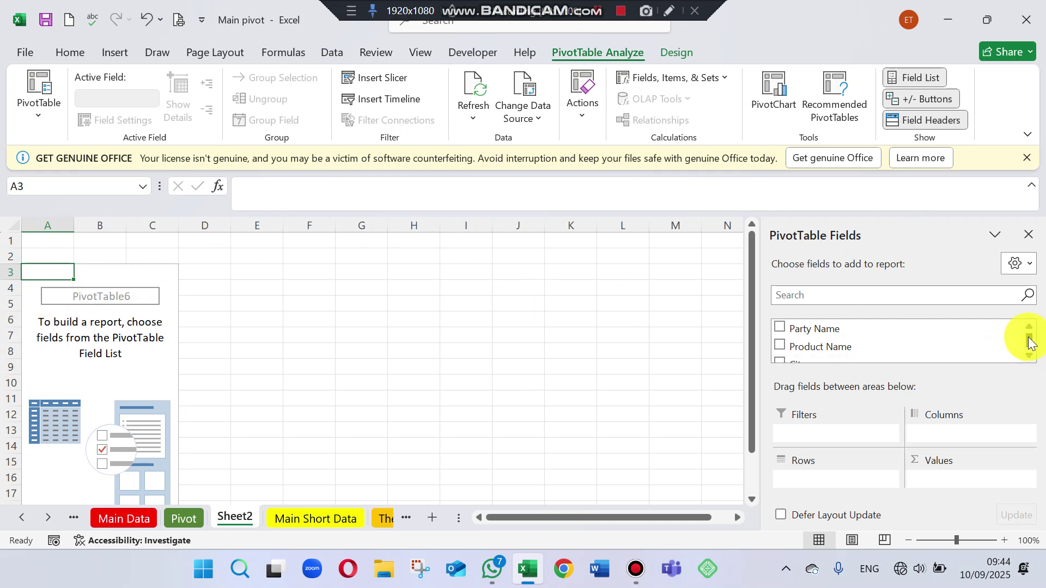
Add the Party Name field to the PivotTable's rows
{"action": "left_click_drag", "start_coordinate": [1029, 338], "coordinate": [1027, 333]}
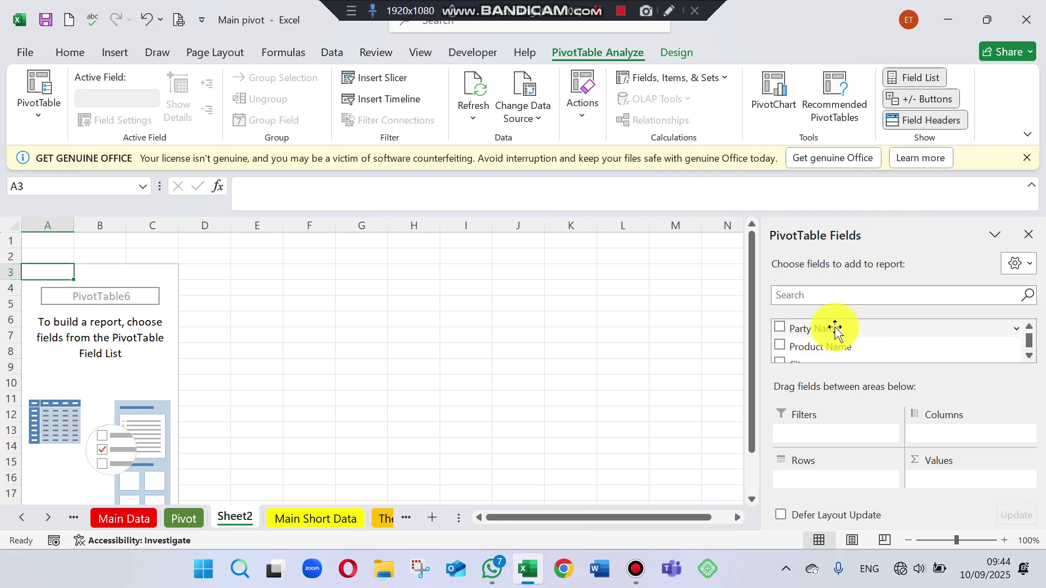
{"action": "left_click", "coordinate": [778, 328]}
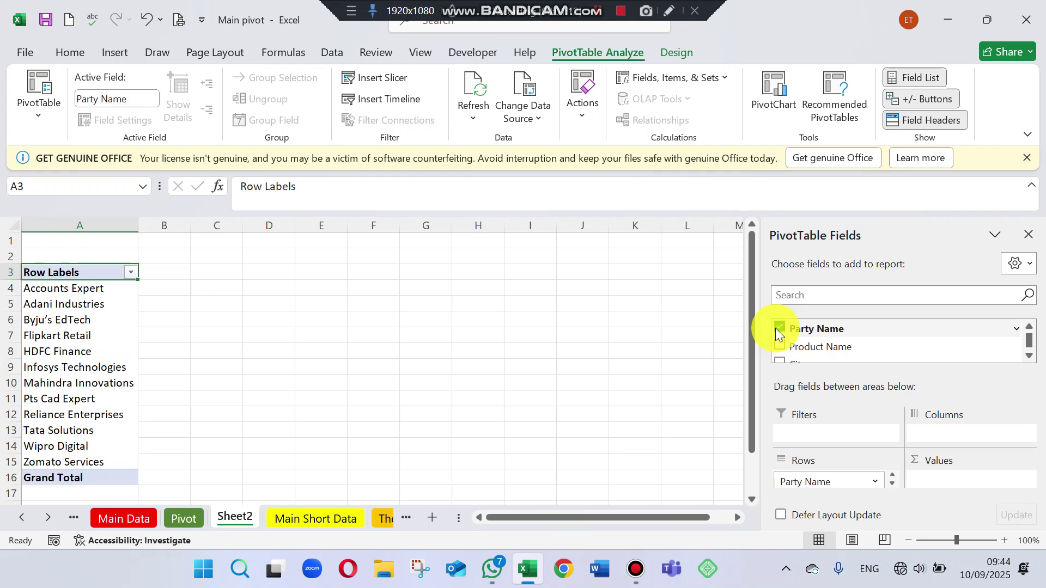
{"action": "left_click", "coordinate": [778, 328]}
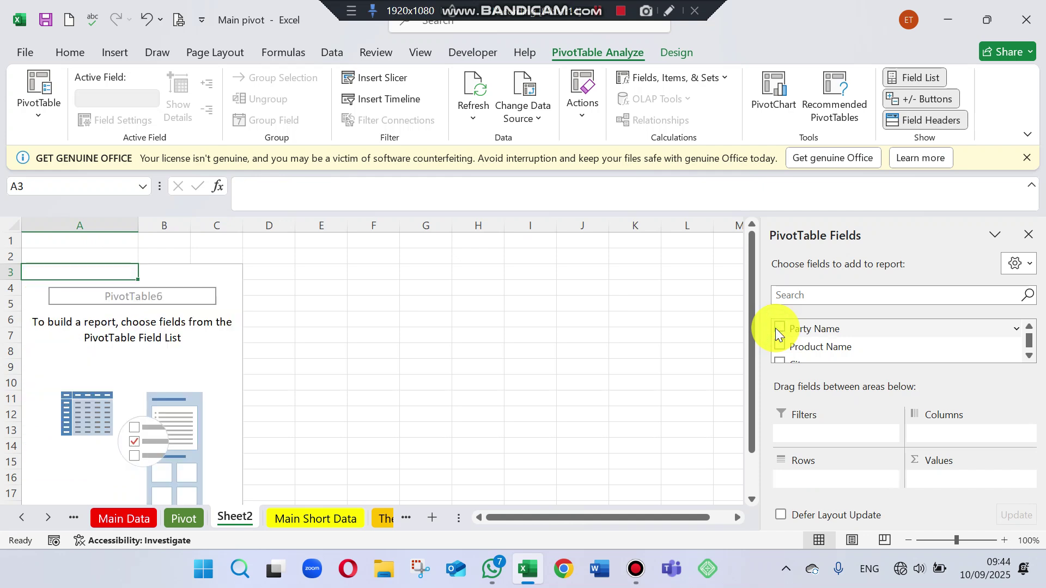
{"action": "left_click", "coordinate": [778, 328]}
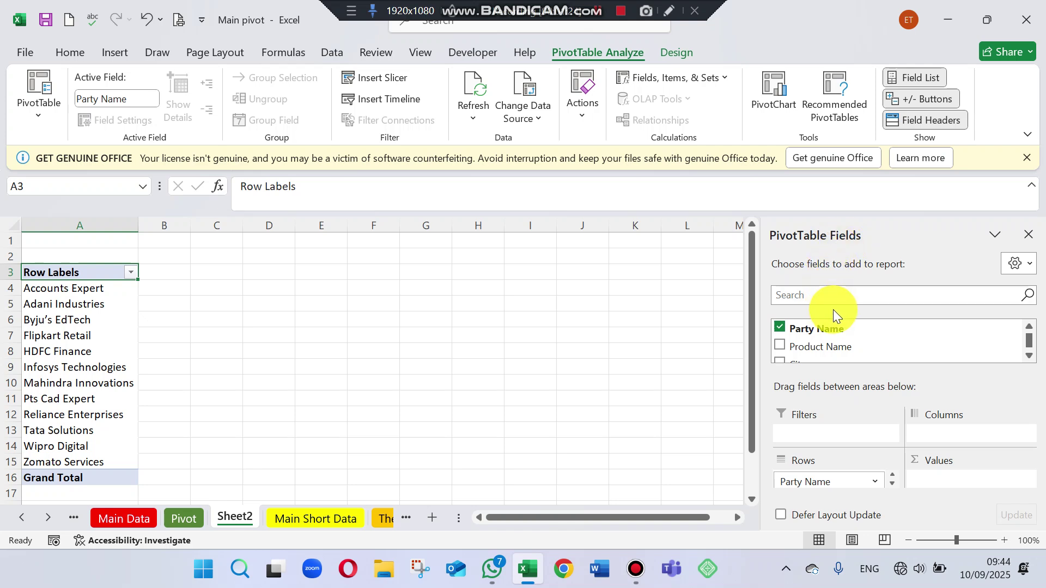
{"action": "mouse_move", "coordinate": [1030, 334]}
{"action": "left_mouse_down"}
{"action": "mouse_move", "coordinate": [1034, 350]}
{"action": "mouse_move", "coordinate": [1024, 322]}
{"action": "left_mouse_up"}
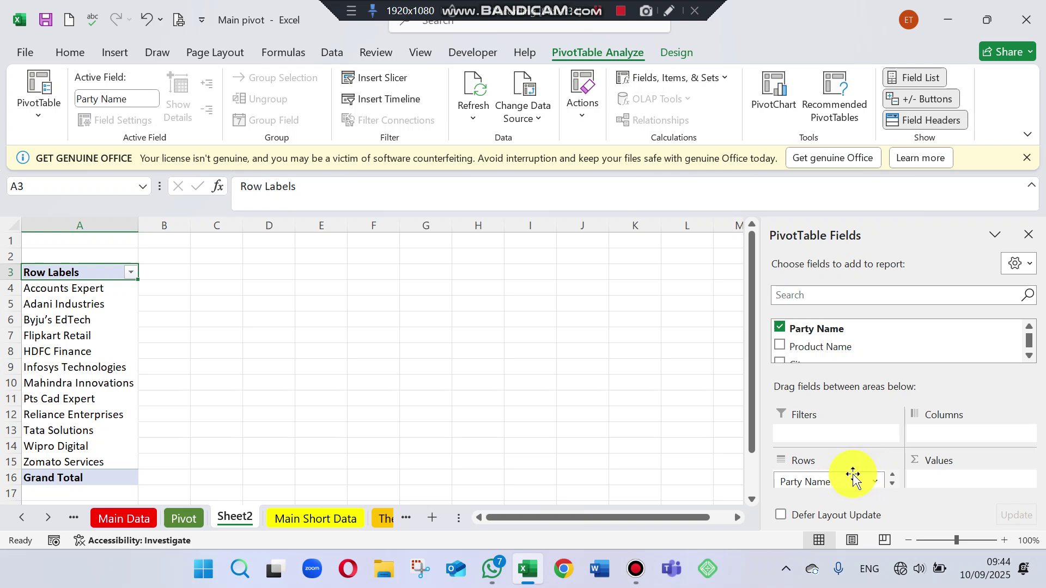
Arrange the field list with fields and areas side by side, and add Amount to the values as a sum
{"action": "left_click", "coordinate": [1017, 265]}
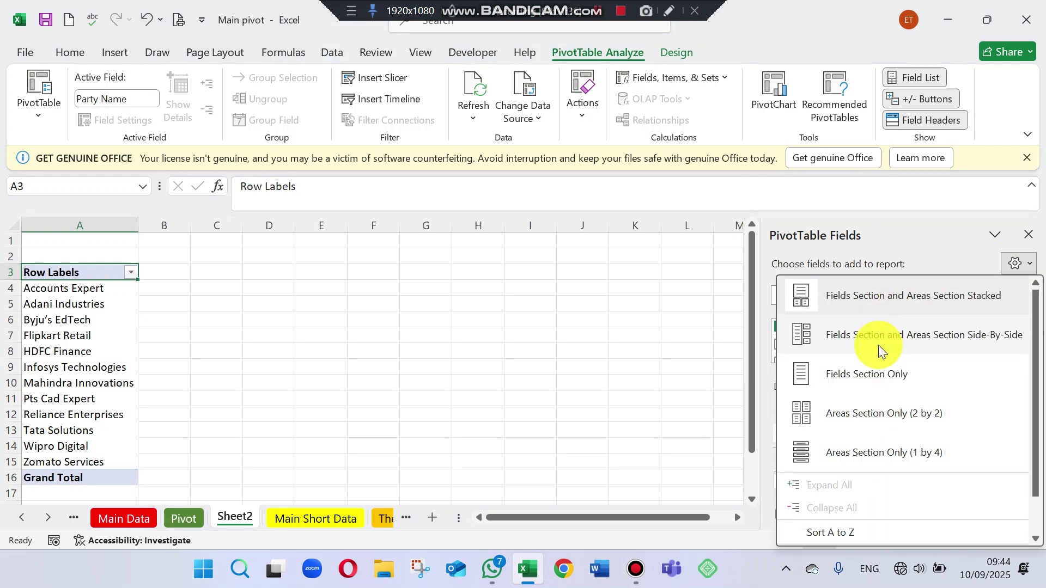
{"action": "left_click", "coordinate": [878, 345]}
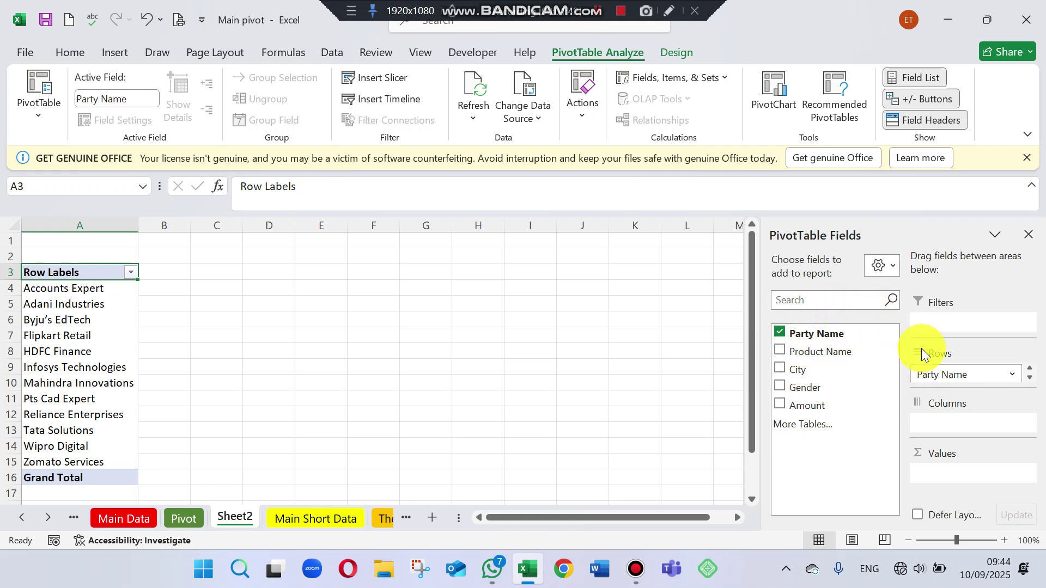
{"action": "left_click", "coordinate": [779, 333]}
{"action": "left_click", "coordinate": [779, 332]}
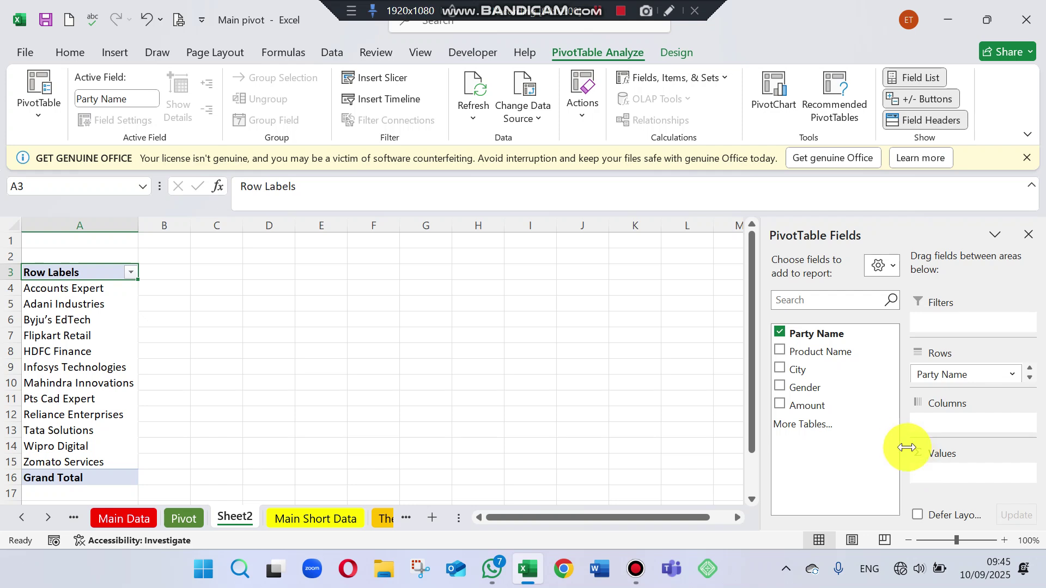
{"action": "left_click", "coordinate": [779, 406]}
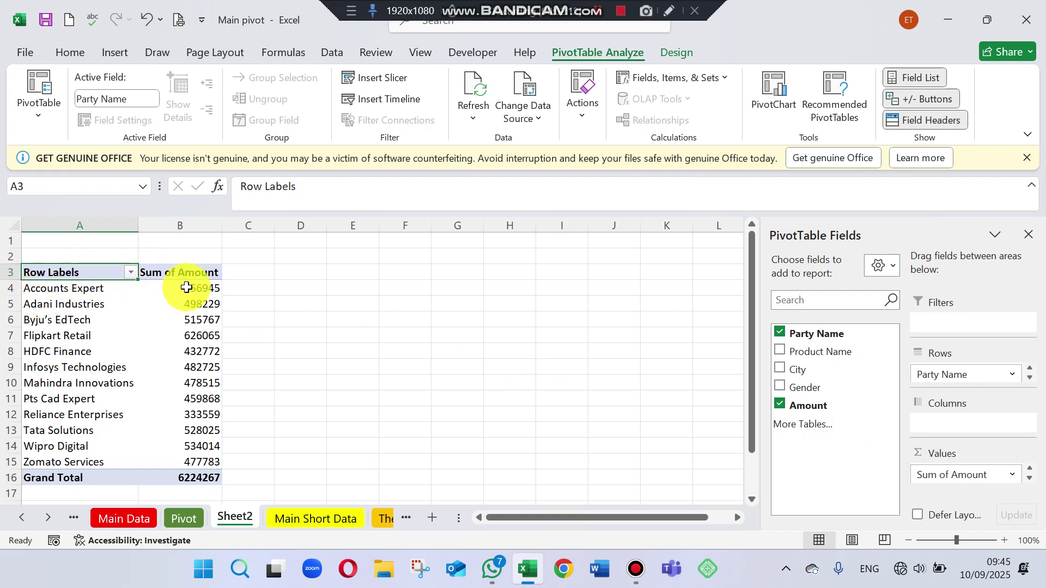
{"action": "mouse_move", "coordinate": [186, 287]}
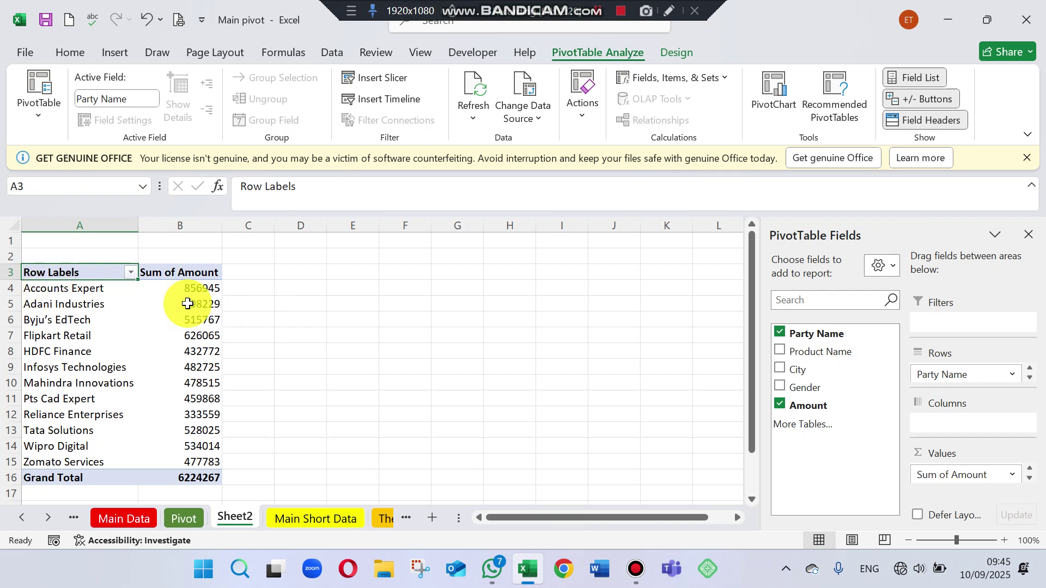
Break each party's amount down by City to review the subtotals, and remove the City field again
{"action": "left_click", "coordinate": [780, 372]}
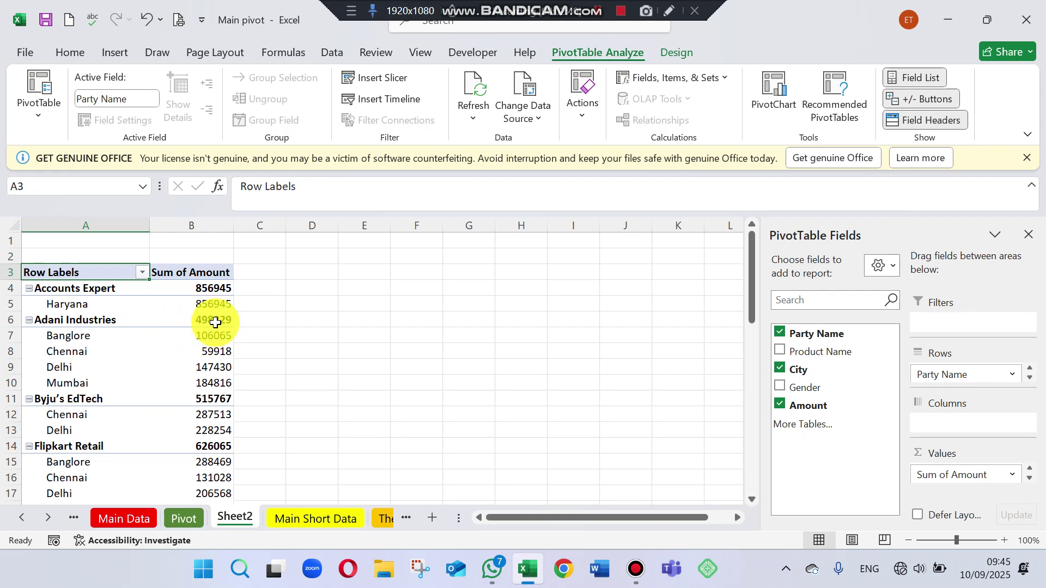
{"action": "mouse_move", "coordinate": [231, 323]}
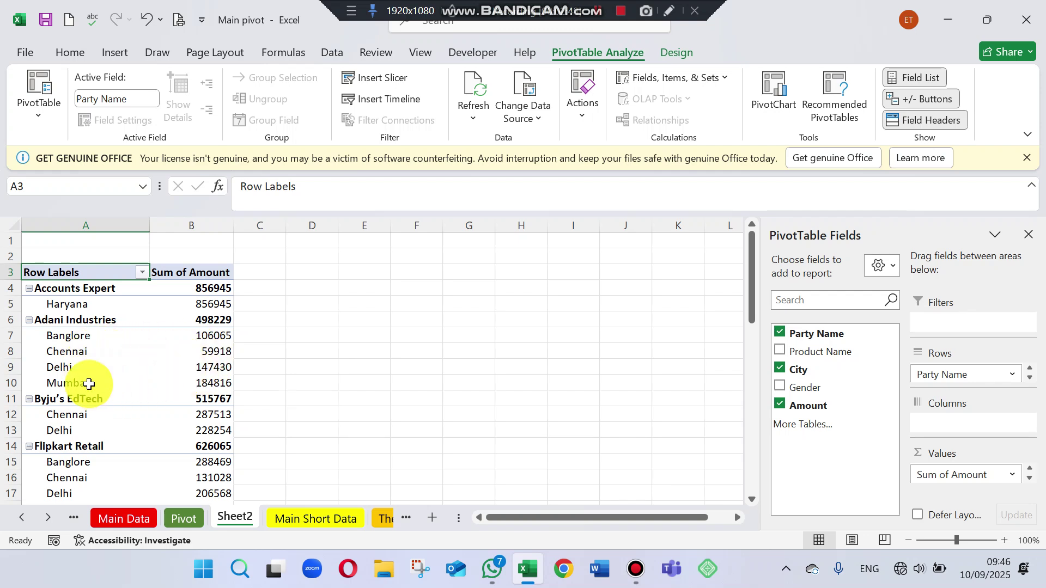
{"action": "mouse_move", "coordinate": [212, 380]}
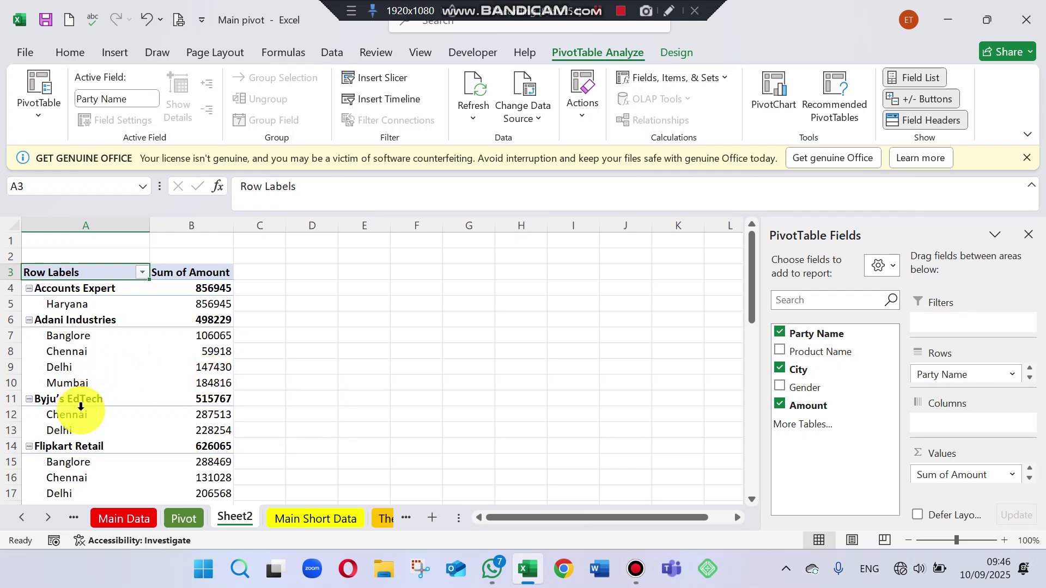
{"action": "mouse_move", "coordinate": [214, 403]}
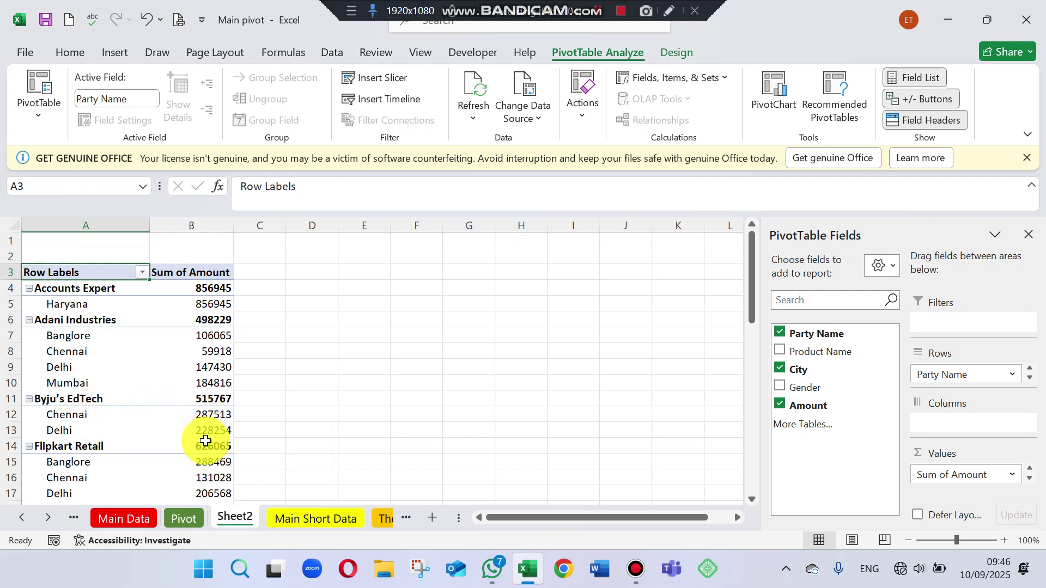
{"action": "left_click_drag", "start_coordinate": [755, 297], "coordinate": [738, 184]}
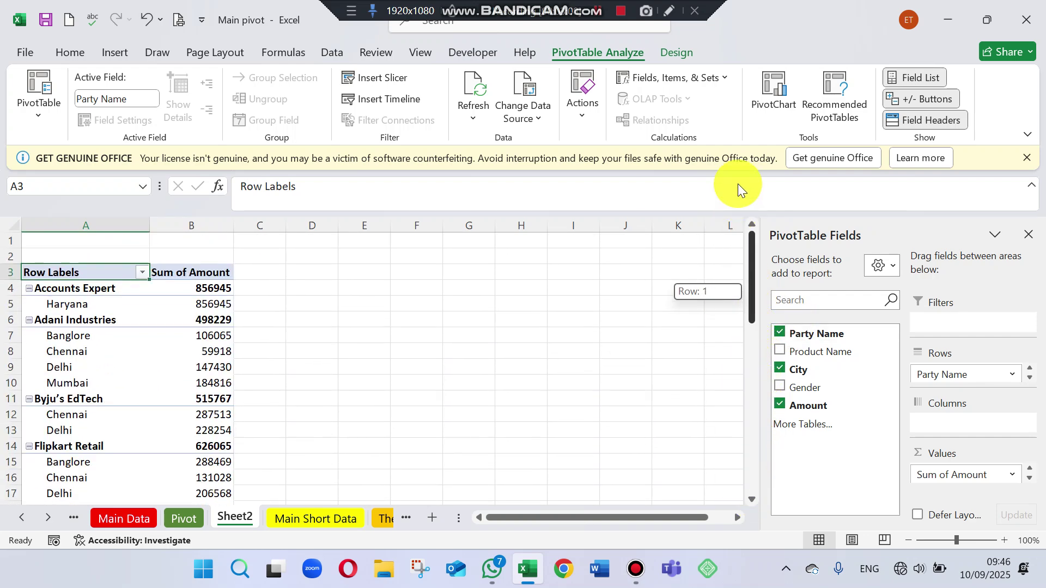
{"action": "left_click", "coordinate": [779, 368]}
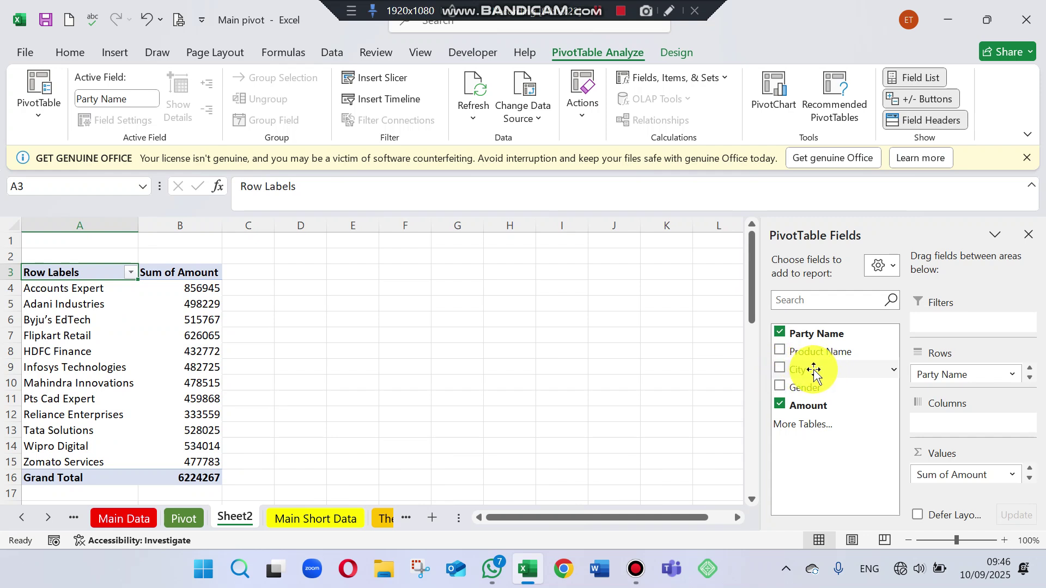
Add City as a report filter and restrict it to Banglore using multiple item selection
{"action": "left_click_drag", "start_coordinate": [814, 369], "coordinate": [948, 324]}
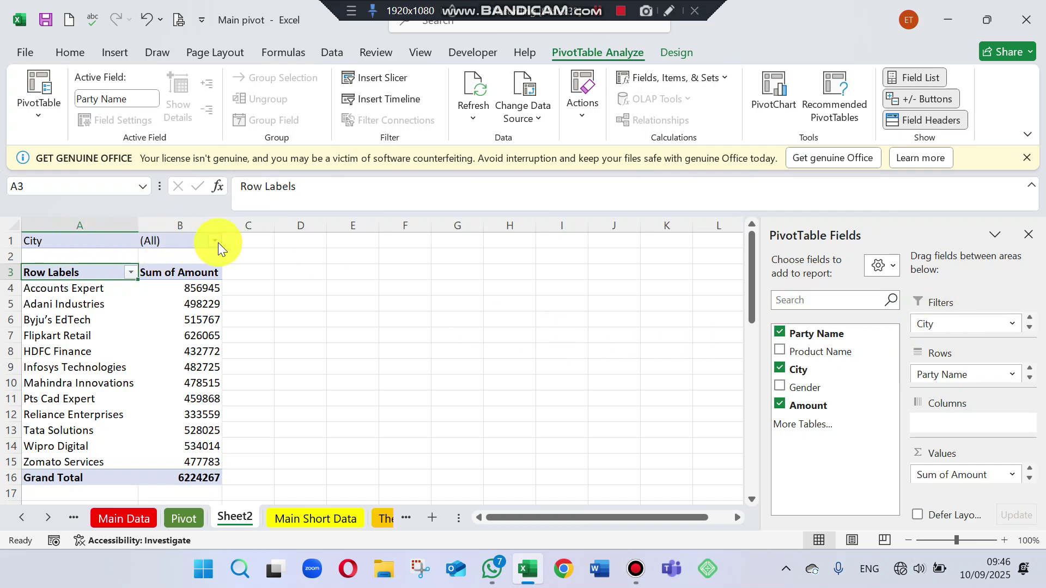
{"action": "left_click", "coordinate": [215, 241]}
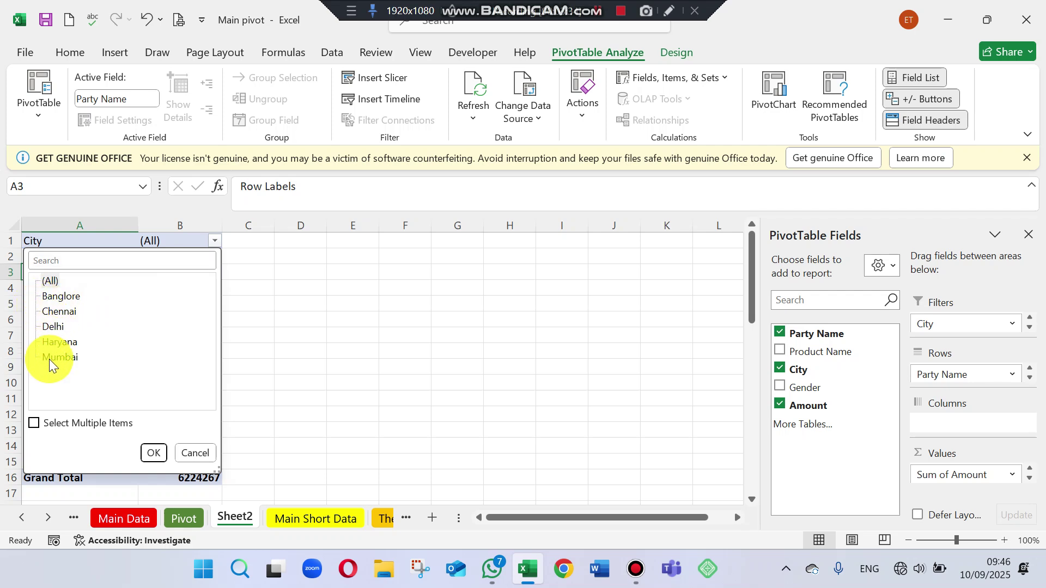
{"action": "left_click", "coordinate": [34, 423]}
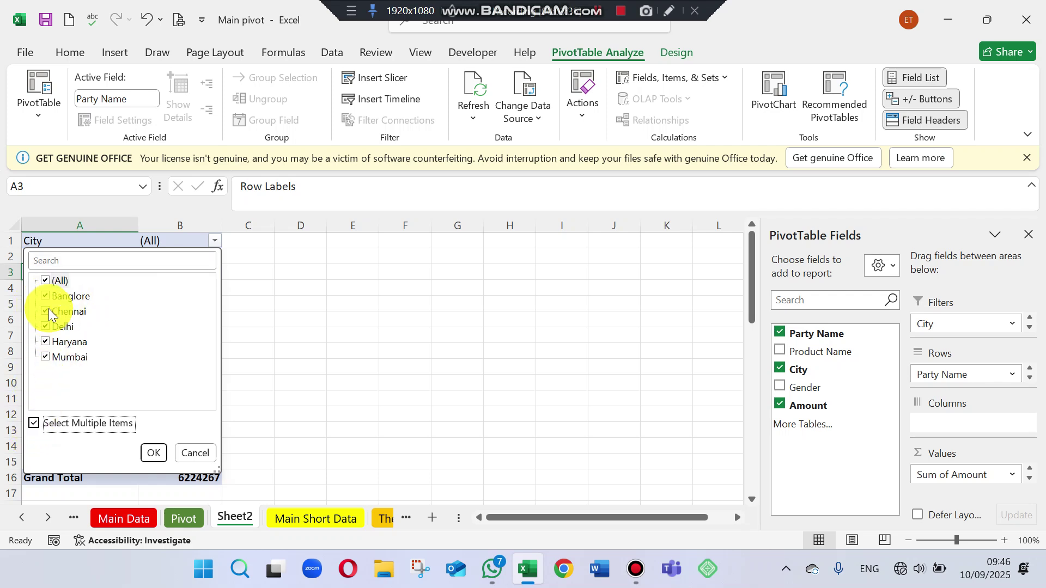
{"action": "left_click", "coordinate": [46, 358]}
{"action": "left_click", "coordinate": [45, 326]}
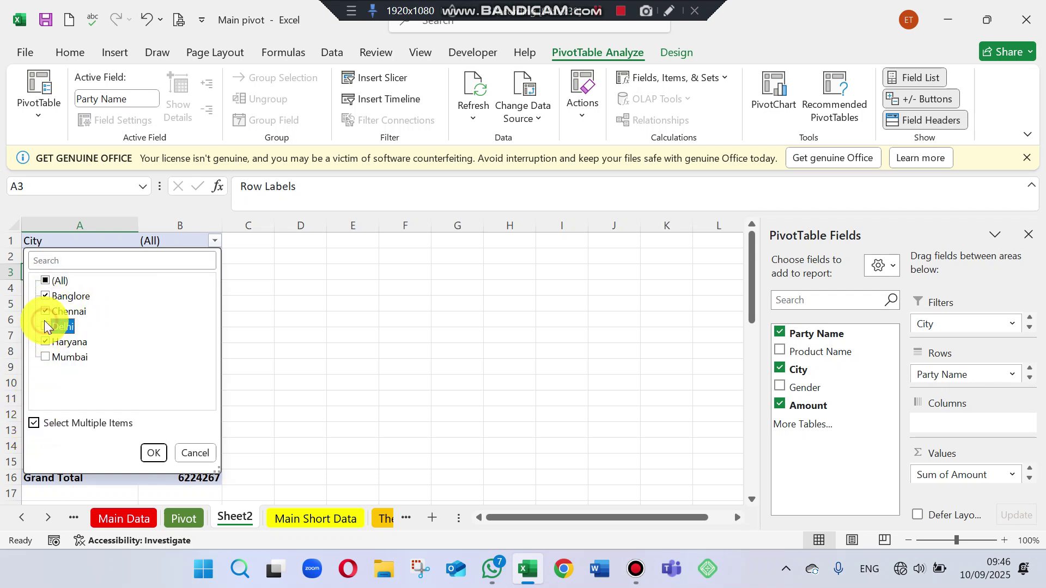
{"action": "left_click", "coordinate": [46, 312]}
{"action": "left_click", "coordinate": [45, 342]}
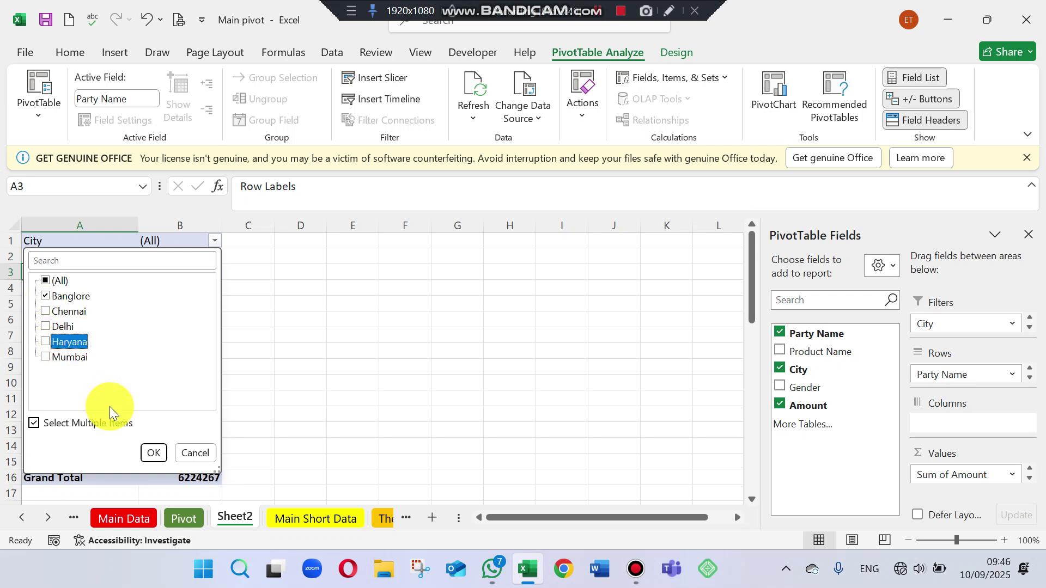
{"action": "left_click", "coordinate": [153, 454]}
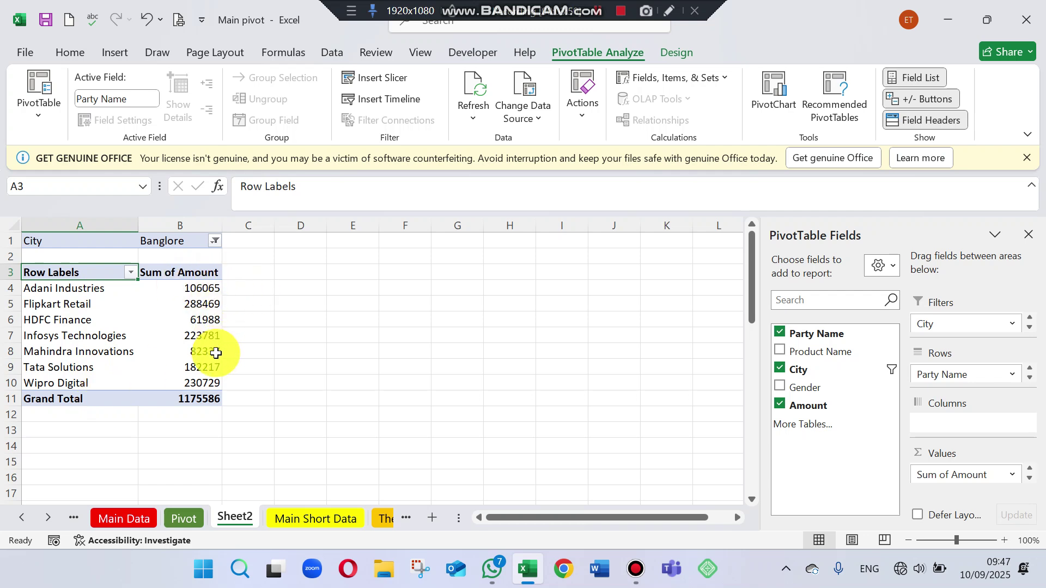
{"action": "mouse_move", "coordinate": [216, 353]}
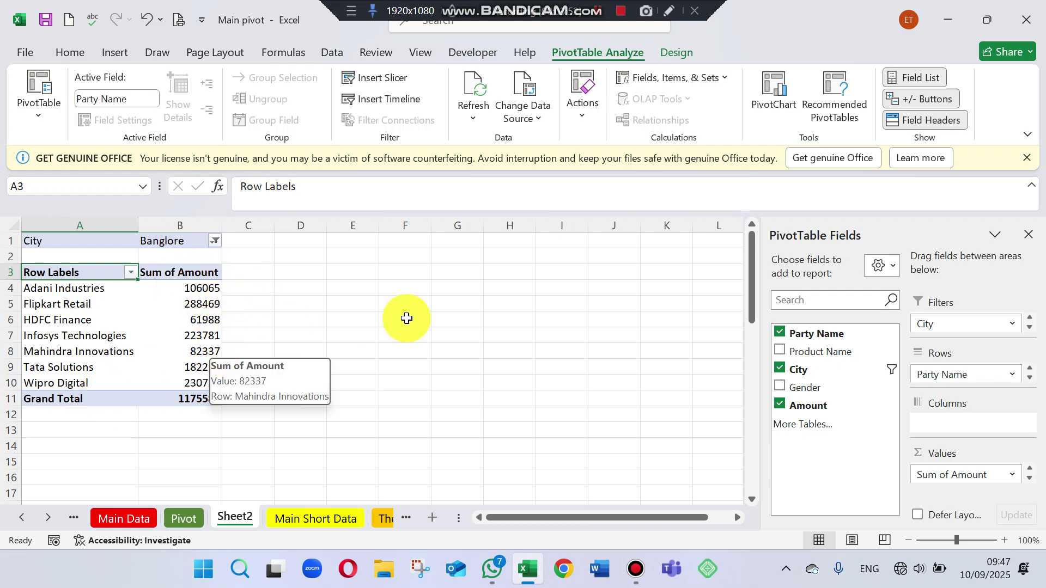
Remove the City field from the PivotTable and break each party's amount down by Gender
{"action": "left_click", "coordinate": [780, 370]}
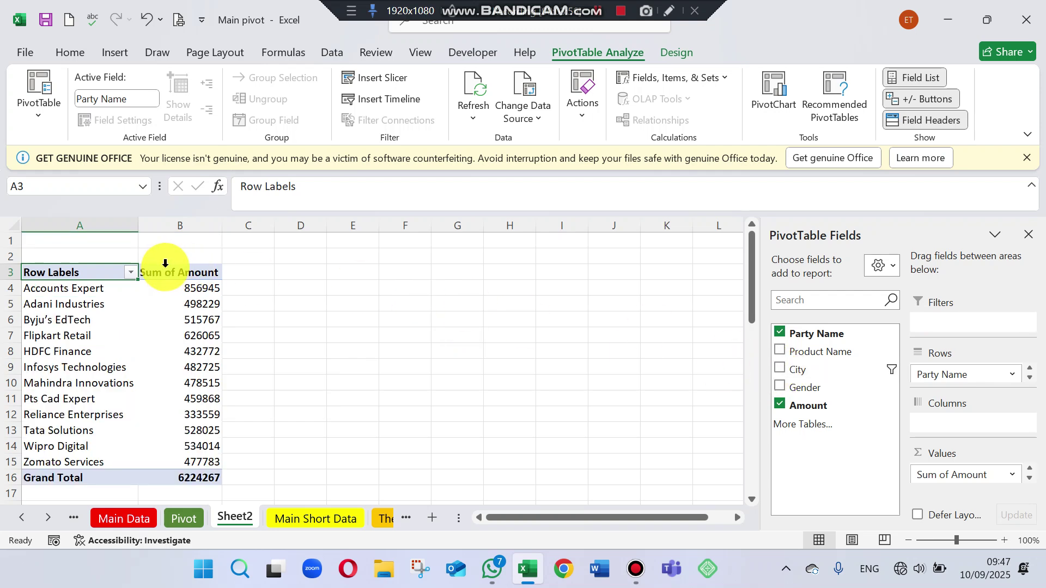
{"action": "left_click", "coordinate": [780, 388]}
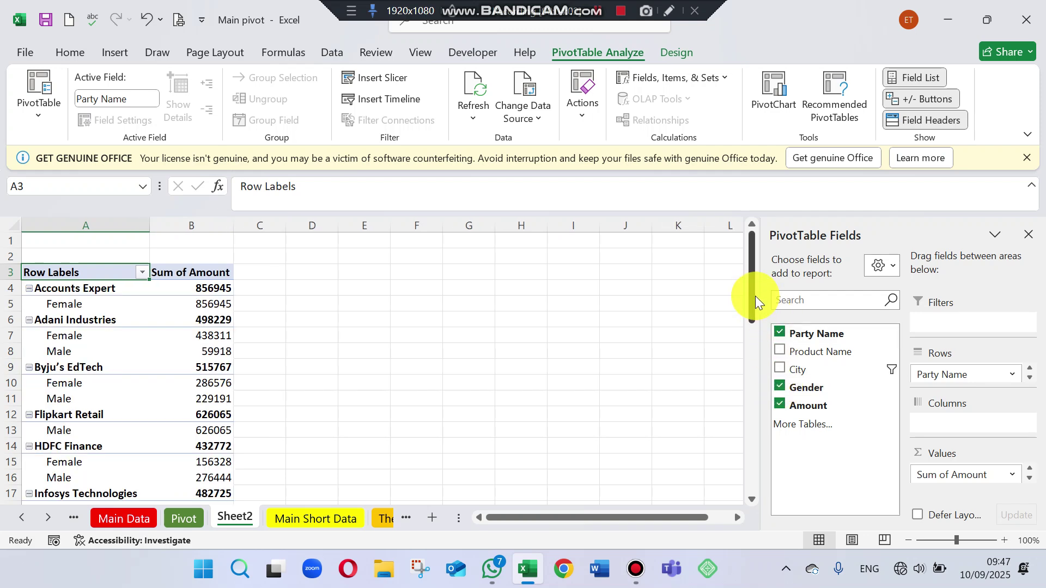
Remove the Gender and Amount fields so the PivotTable contains only Party Name in the rows
{"action": "mouse_move", "coordinate": [755, 295]}
{"action": "left_mouse_down"}
{"action": "mouse_move", "coordinate": [756, 309]}
{"action": "mouse_move", "coordinate": [753, 291]}
{"action": "left_mouse_up"}
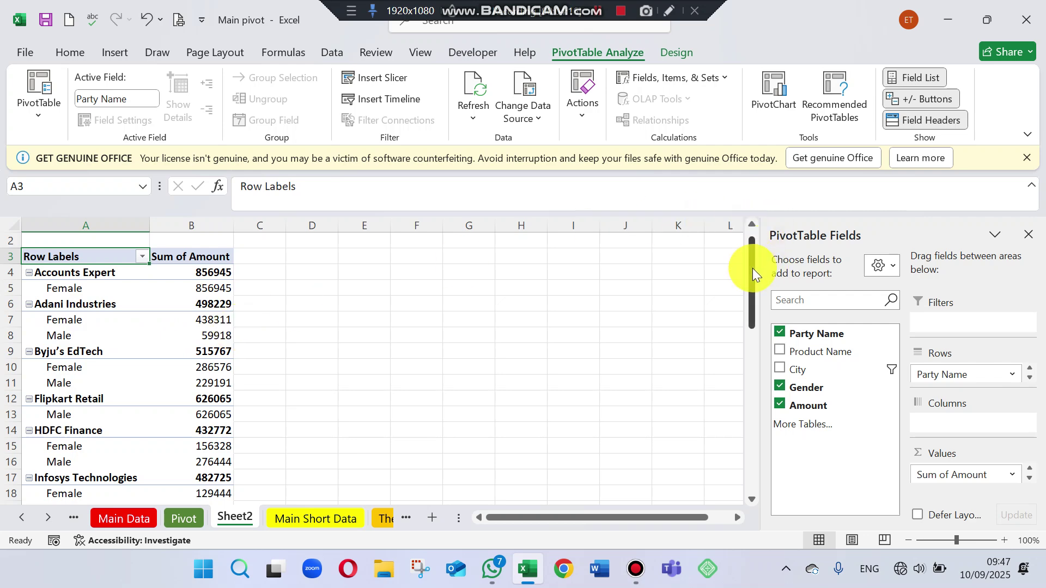
{"action": "left_click", "coordinate": [779, 387]}
{"action": "left_click", "coordinate": [779, 405]}
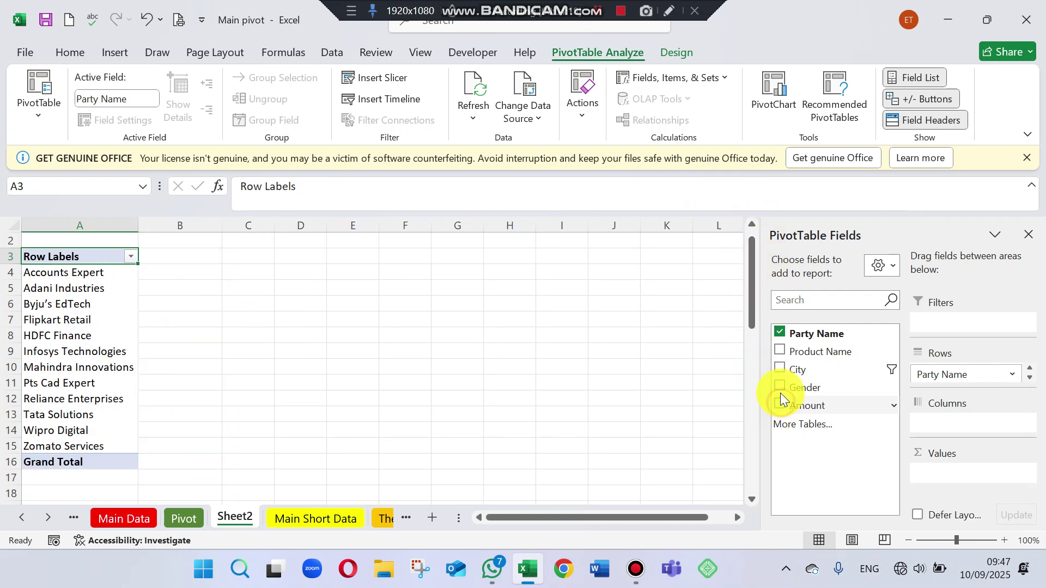
{"action": "left_click", "coordinate": [782, 329]}
{"action": "left_click", "coordinate": [782, 329]}
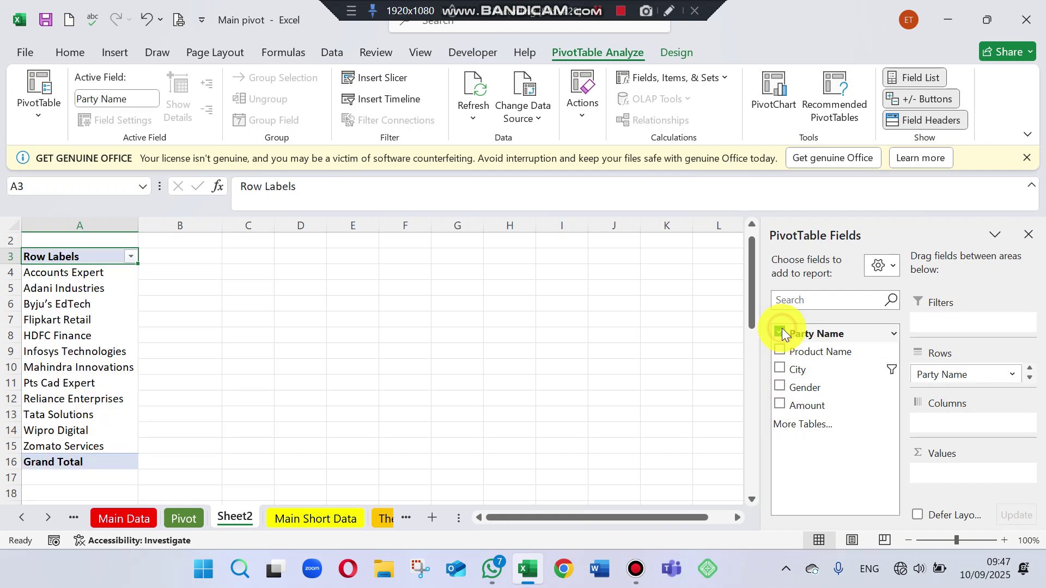
Try listing Product Name beneath each party in the rows, and remove the Product Name field again
{"action": "left_click", "coordinate": [780, 350]}
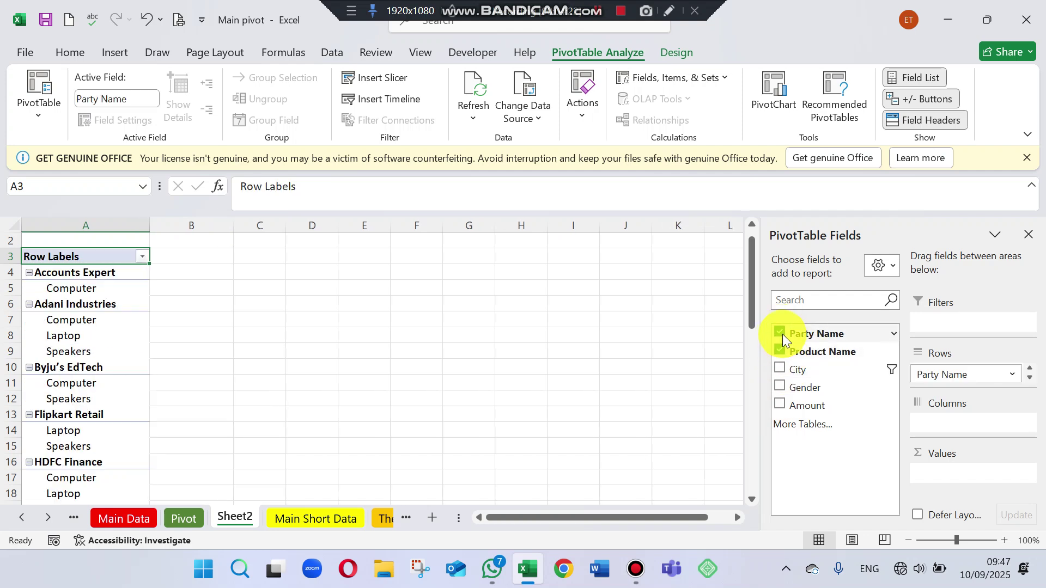
{"action": "left_click", "coordinate": [781, 333]}
{"action": "left_click", "coordinate": [781, 349]}
{"action": "left_click", "coordinate": [781, 334]}
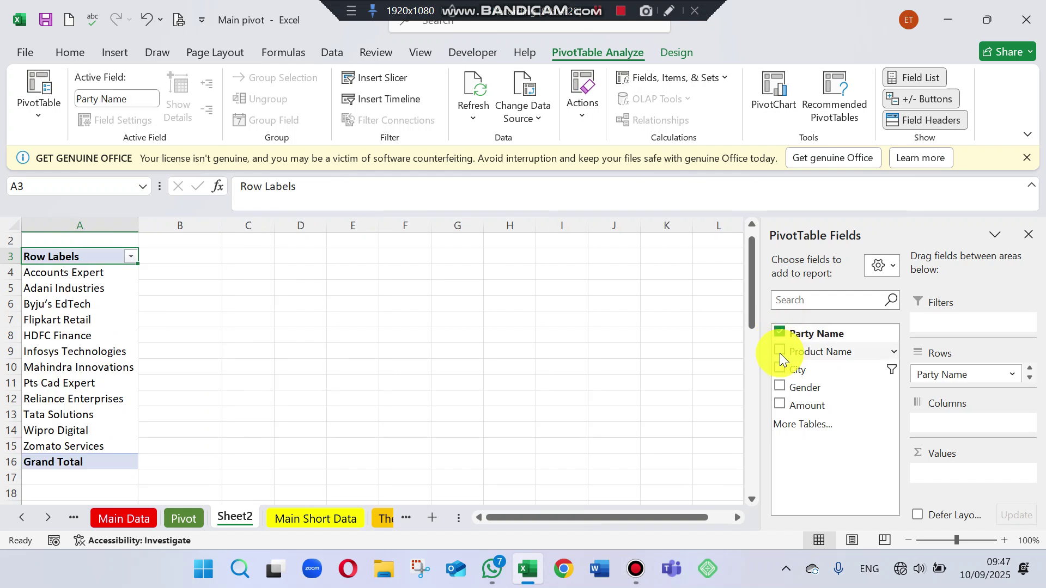
{"action": "left_click", "coordinate": [780, 351]}
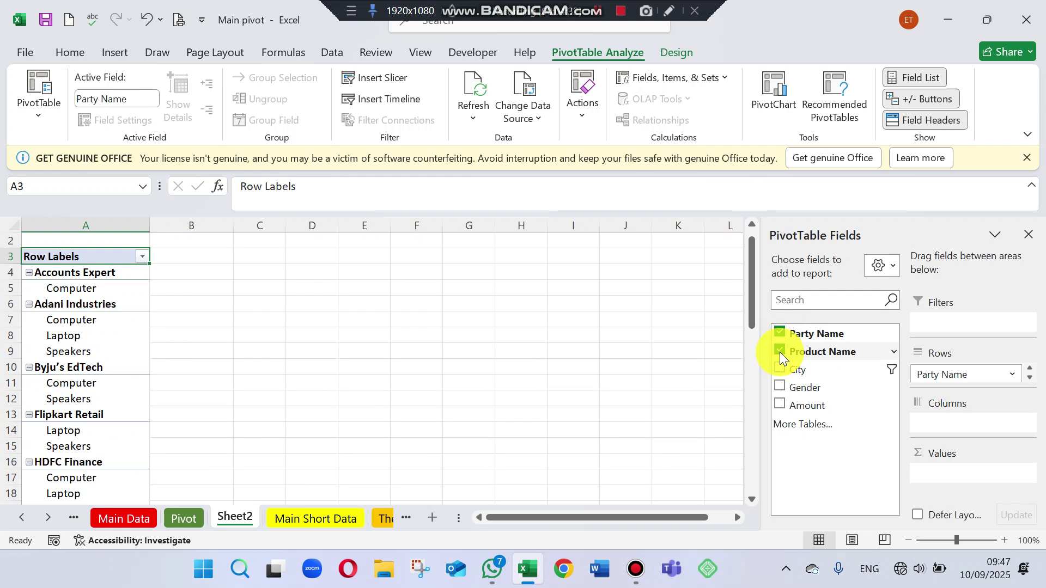
{"action": "left_click", "coordinate": [780, 352]}
Place Product Name in the PivotTable columns and add Amount as summed values for each party
{"action": "left_click_drag", "start_coordinate": [806, 349], "coordinate": [949, 424]}
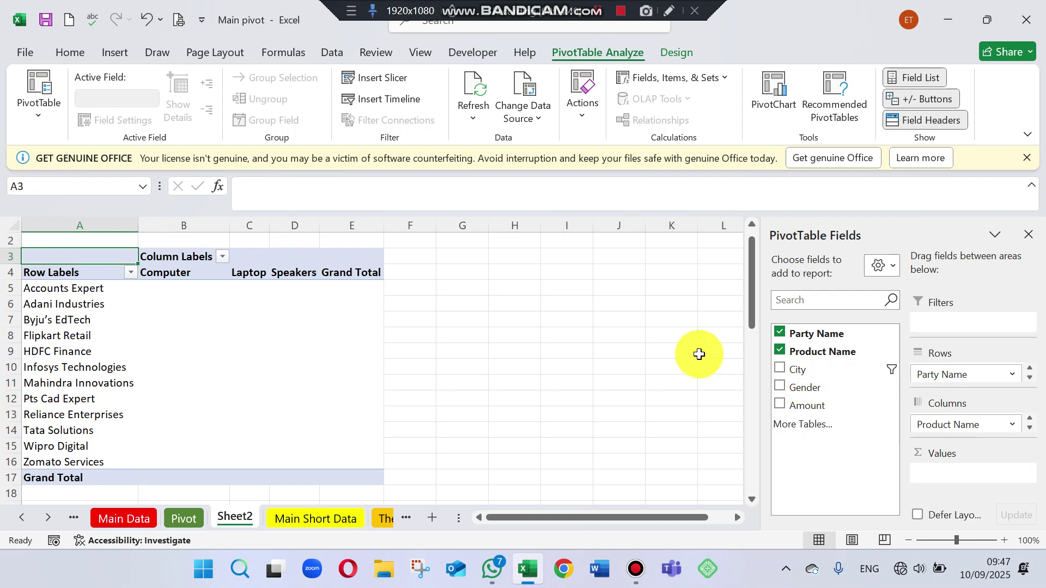
{"action": "left_click", "coordinate": [644, 356]}
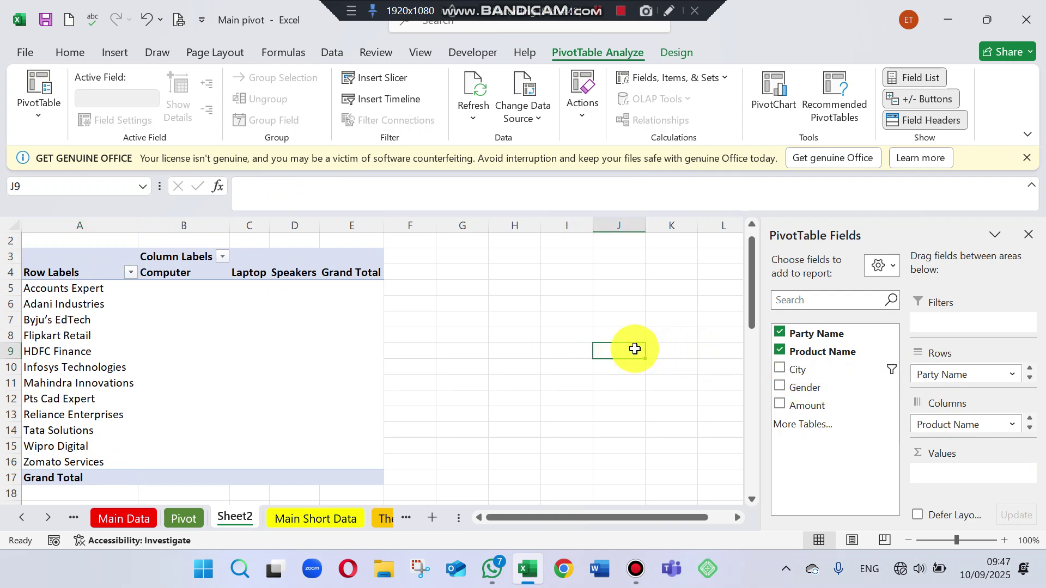
{"action": "left_click", "coordinate": [188, 303]}
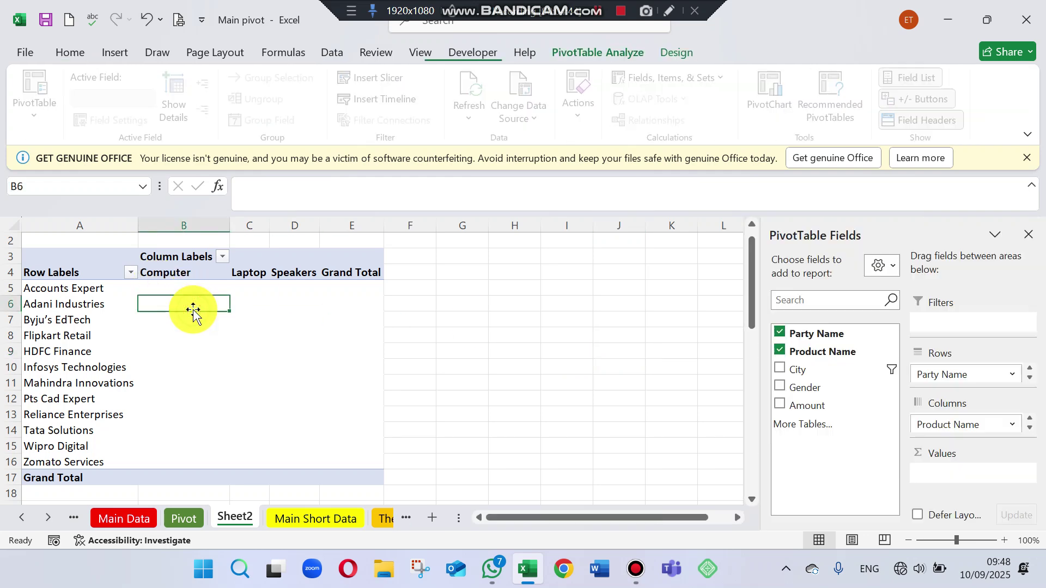
{"action": "left_click", "coordinate": [93, 254]}
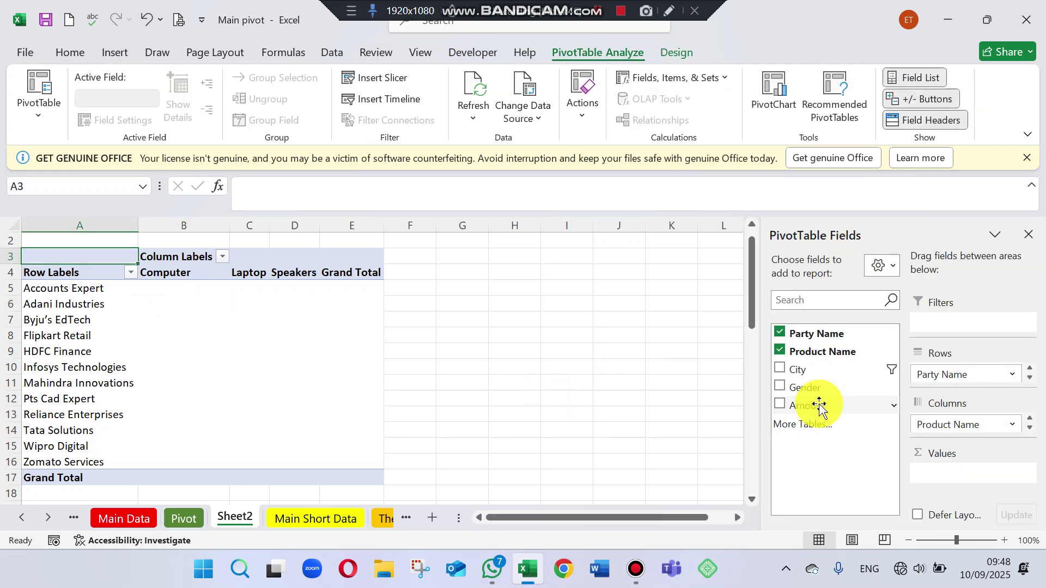
{"action": "left_click", "coordinate": [786, 404]}
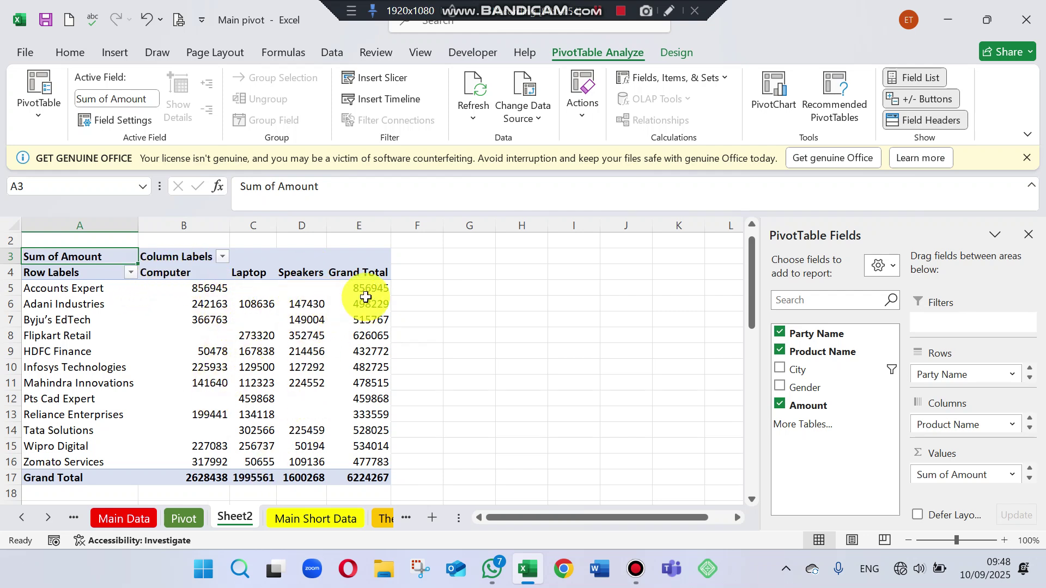
Extract the source records behind Wipro Digital's grand total to a separate sheet, and return to Sheet2
{"action": "double_click", "coordinate": [365, 443]}
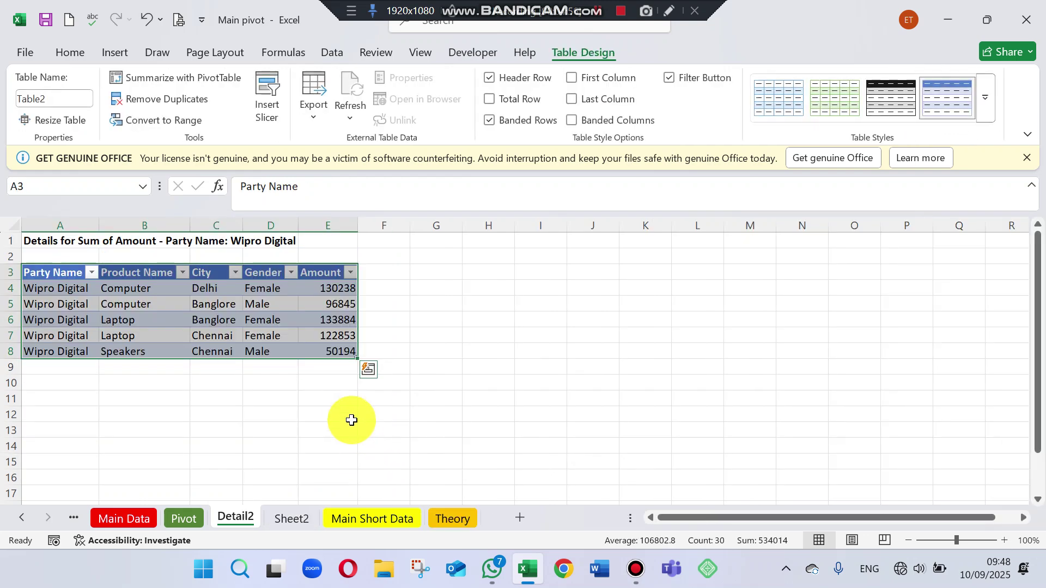
{"action": "left_click", "coordinate": [282, 522]}
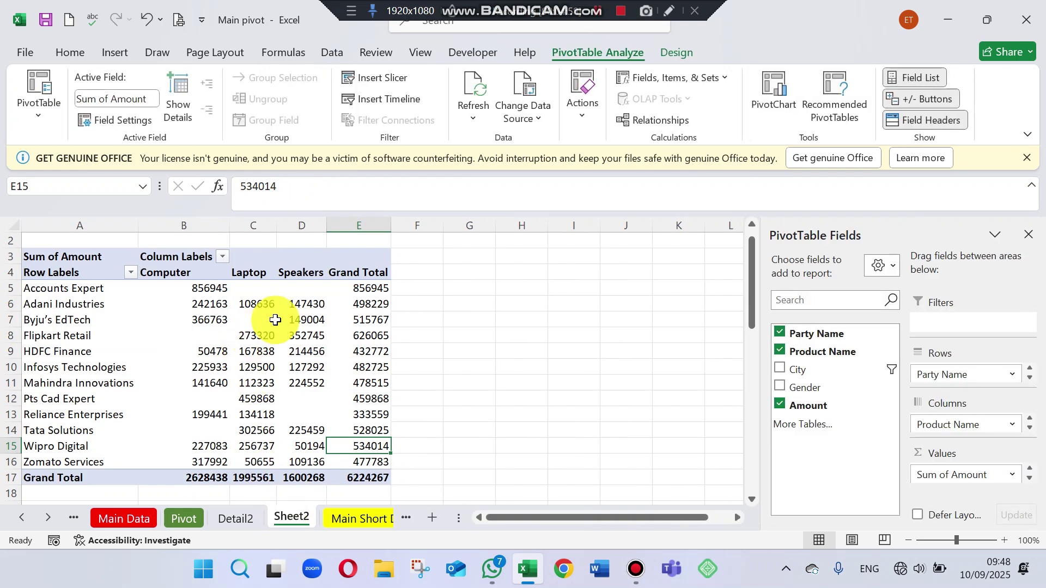
{"action": "left_click", "coordinate": [64, 270]}
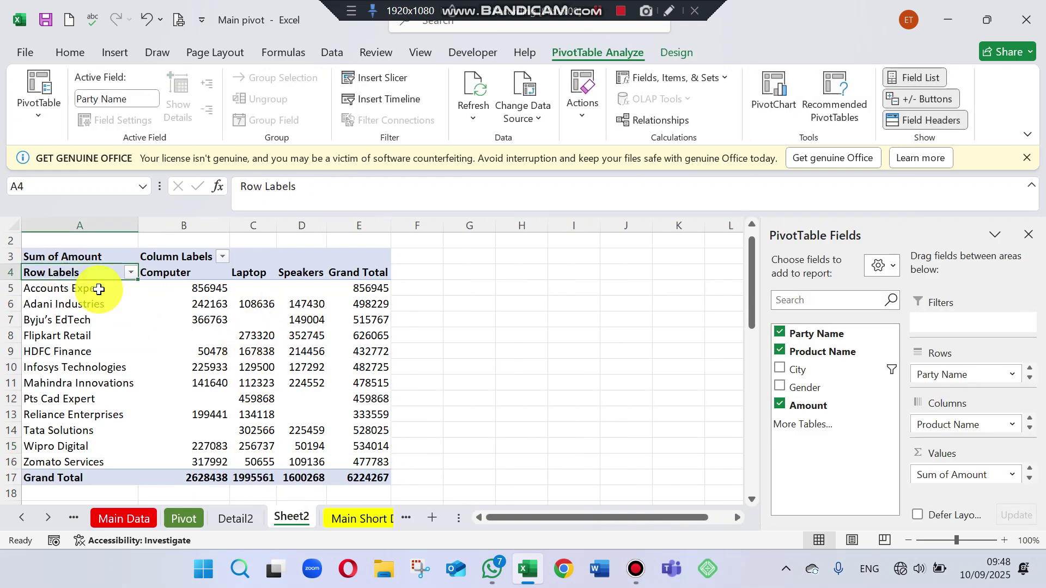
{"action": "left_click", "coordinate": [187, 334]}
{"action": "left_click", "coordinate": [75, 290]}
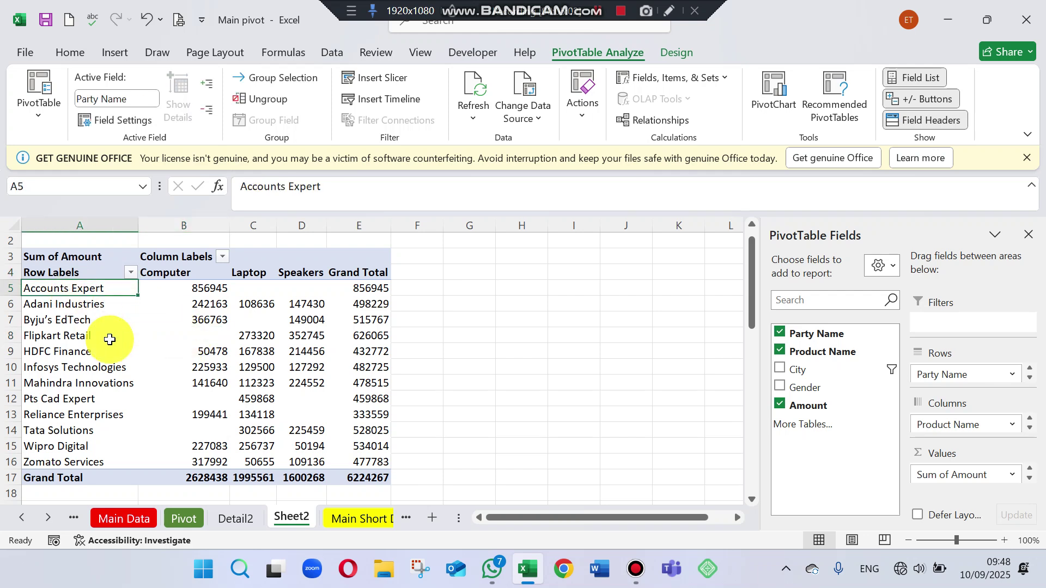
{"action": "left_click", "coordinate": [112, 352]}
{"action": "left_click", "coordinate": [109, 260]}
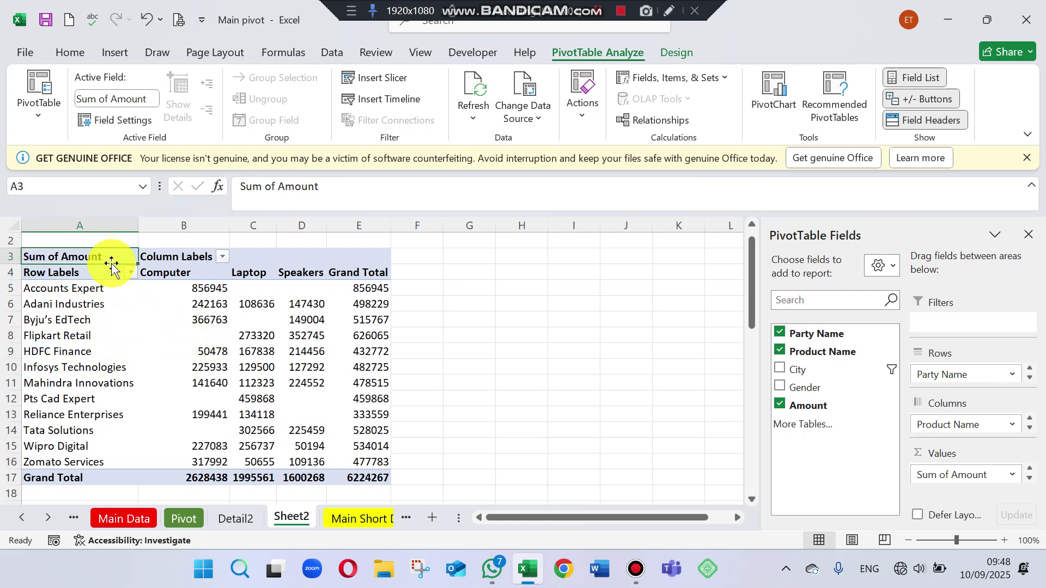
{"action": "left_click", "coordinate": [240, 289]}
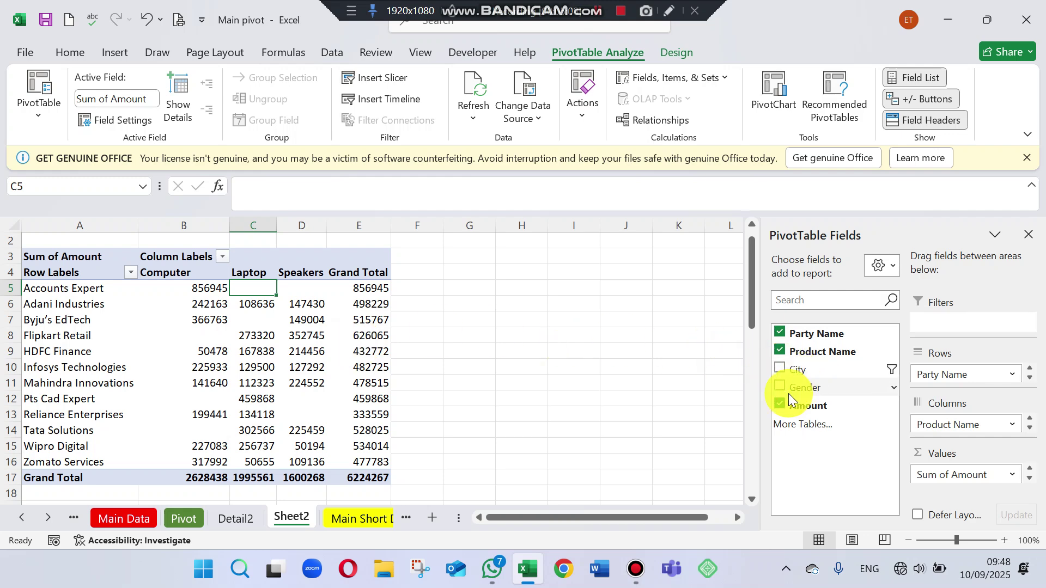
Switch Product Name from the columns to the rows, and nest City and Gender beneath it
{"action": "left_click", "coordinate": [778, 350]}
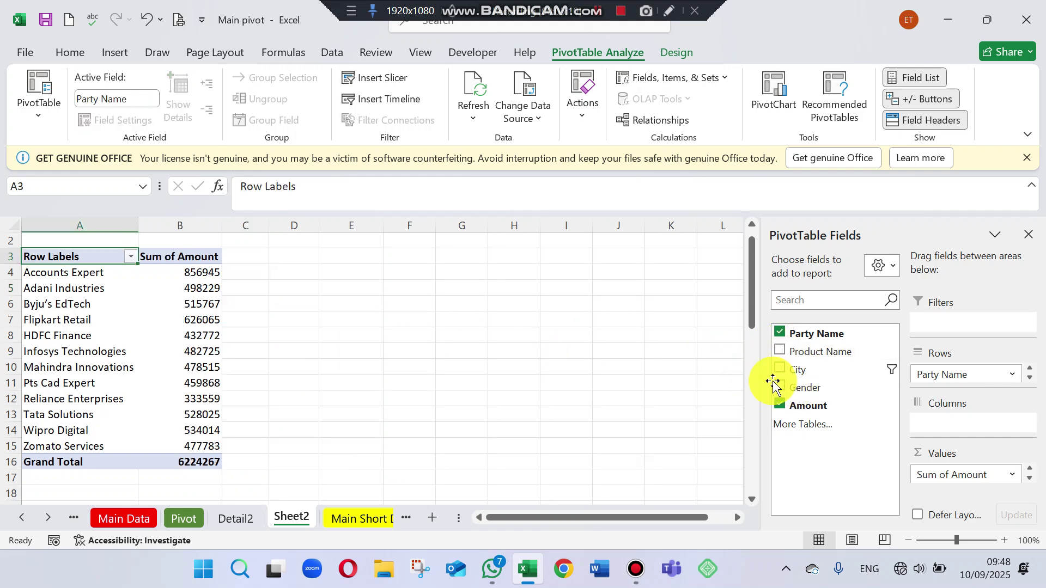
{"action": "left_click", "coordinate": [782, 353]}
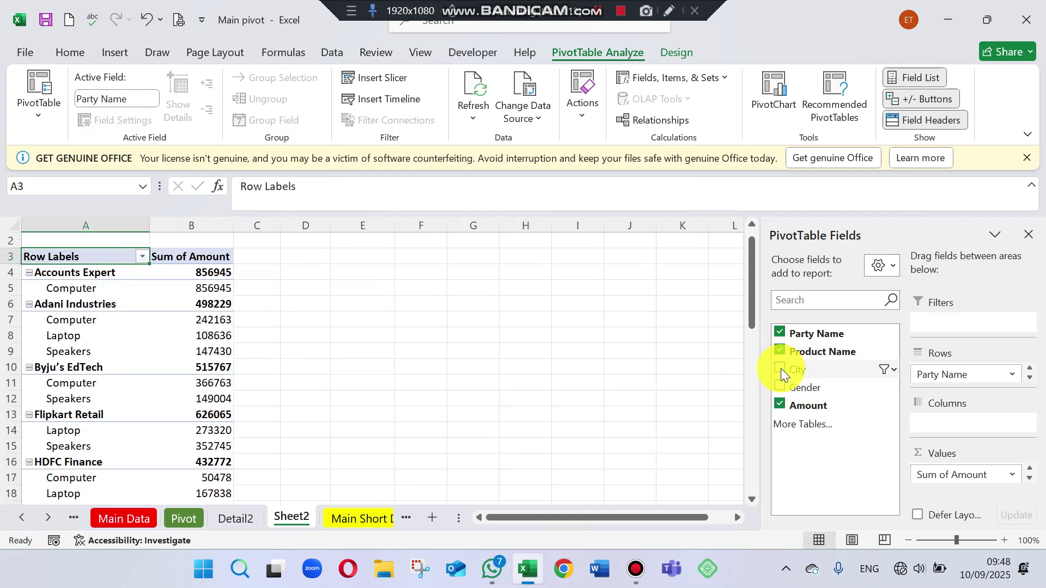
{"action": "left_click", "coordinate": [780, 369]}
{"action": "left_click", "coordinate": [780, 387]}
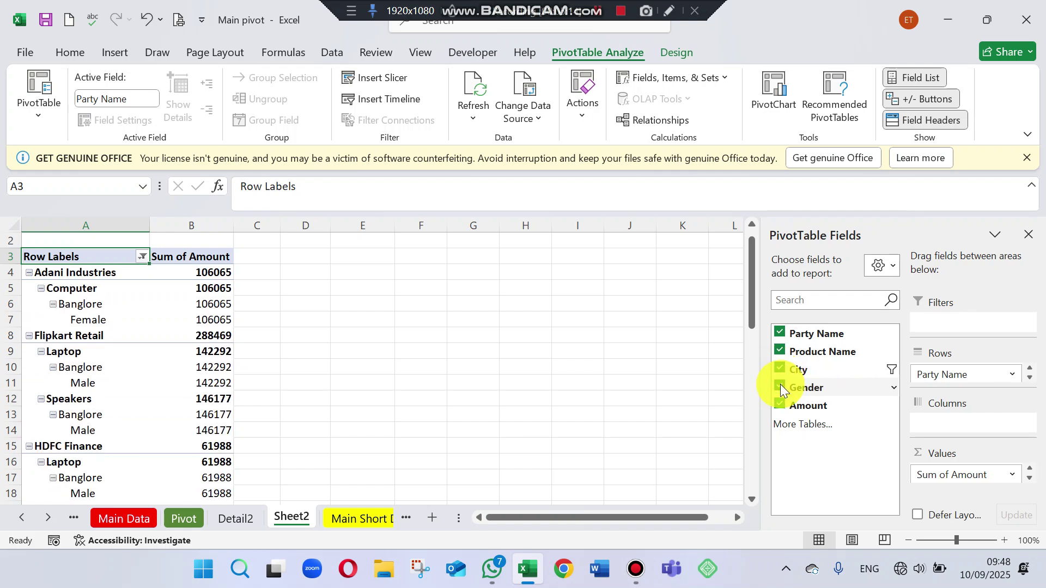
{"action": "left_click", "coordinate": [473, 399]}
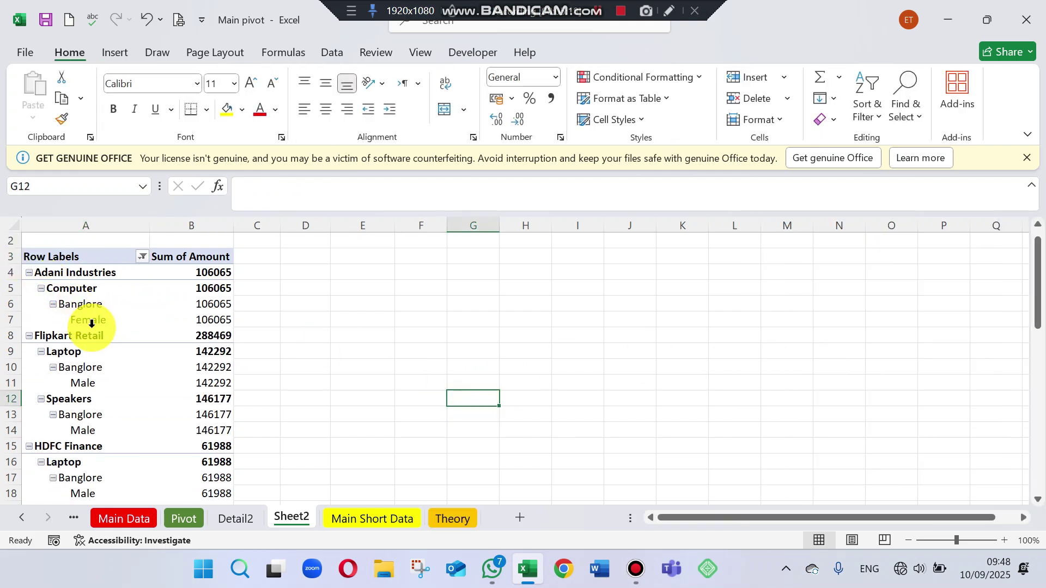
Collapse the details of every party in the PivotTable, and expand Adani Industries and Flipkart Retail again
{"action": "left_click", "coordinate": [29, 273]}
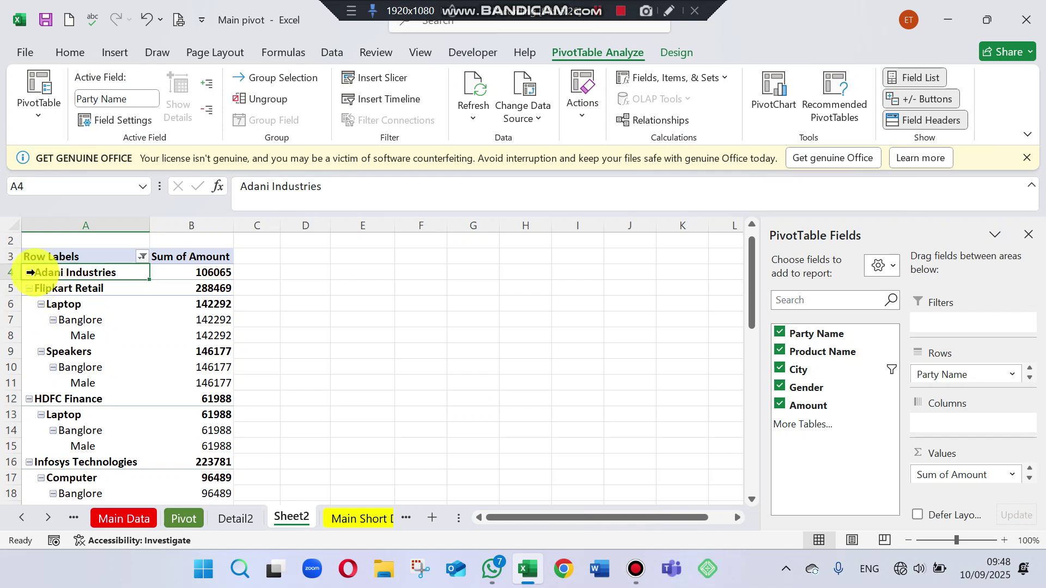
{"action": "left_click", "coordinate": [29, 273]}
{"action": "left_click", "coordinate": [30, 272]}
{"action": "left_click", "coordinate": [30, 273]}
{"action": "left_click", "coordinate": [29, 272]}
{"action": "left_click", "coordinate": [28, 287]}
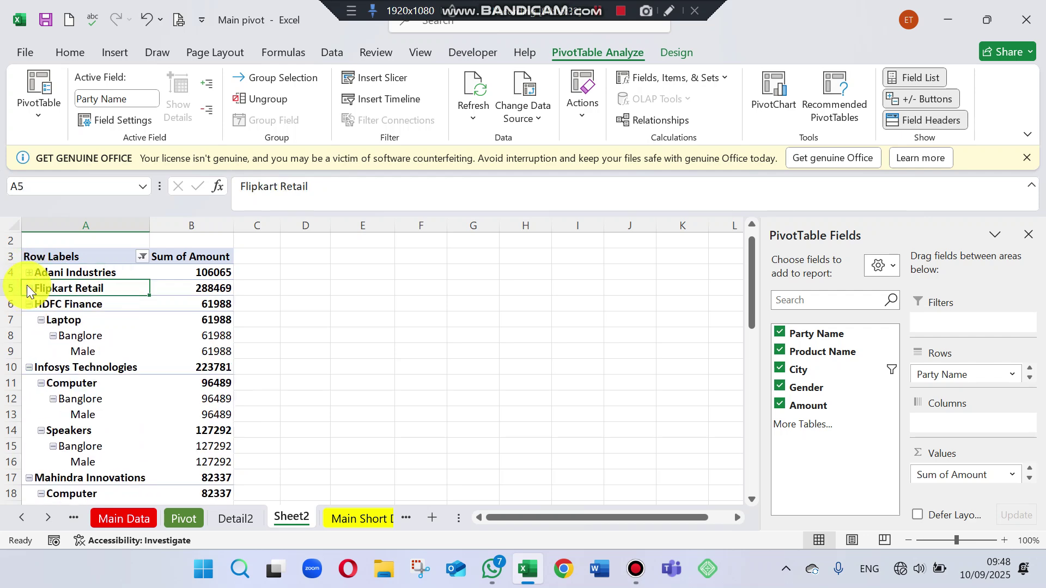
{"action": "left_click", "coordinate": [30, 303]}
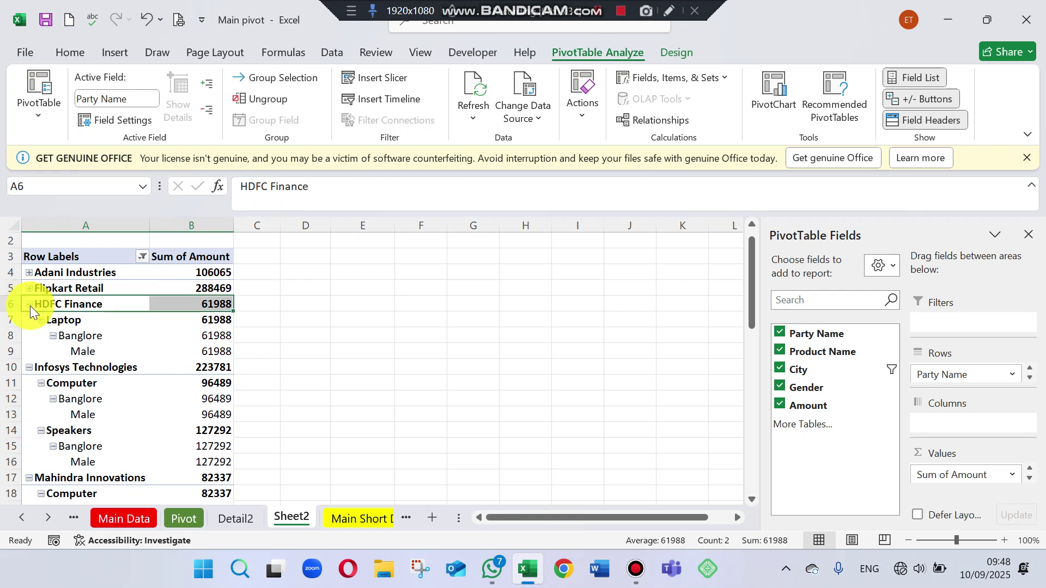
{"action": "left_click", "coordinate": [30, 306]}
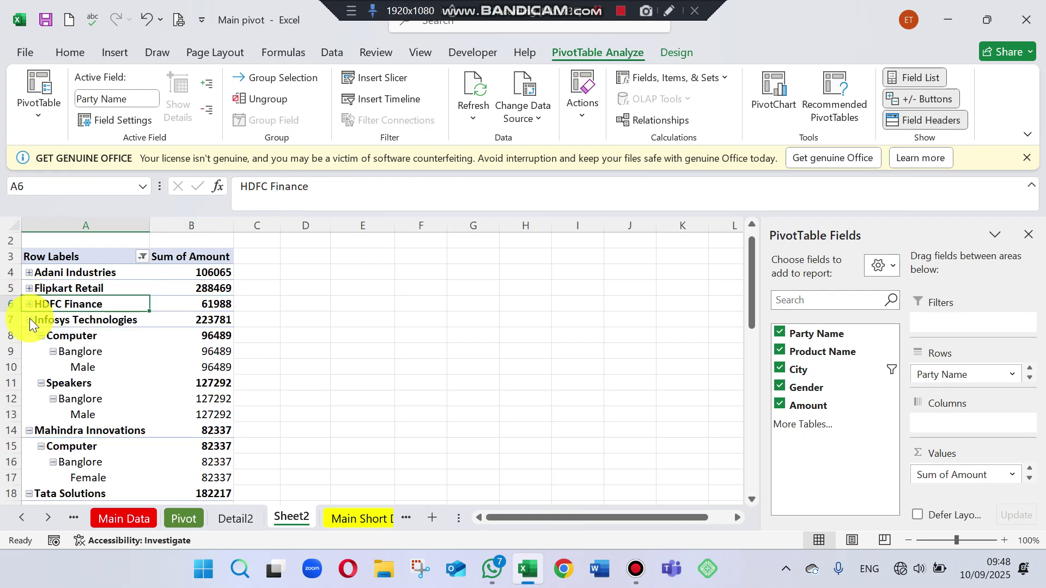
{"action": "left_click", "coordinate": [30, 318]}
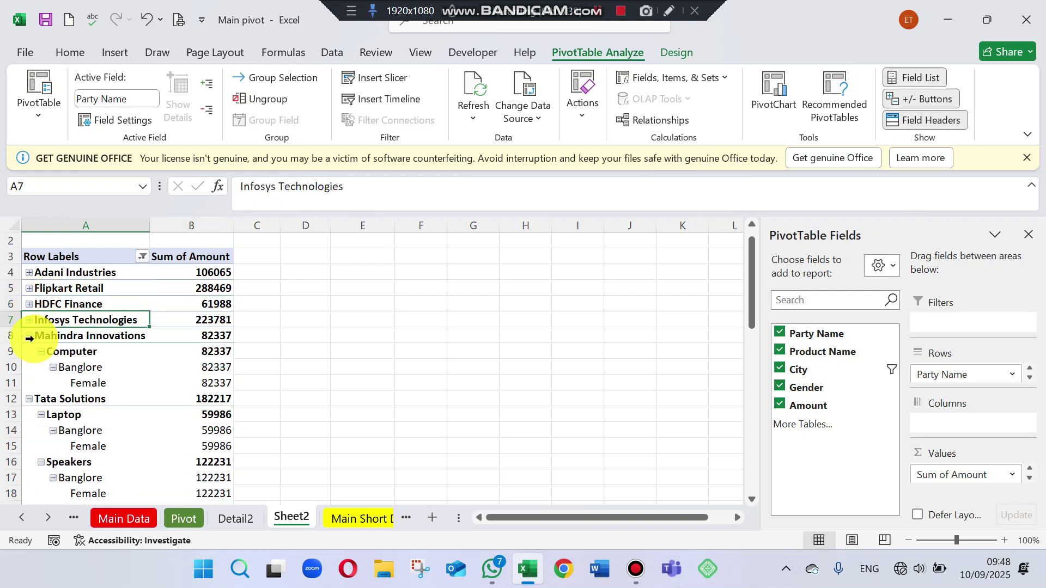
{"action": "left_click", "coordinate": [28, 336]}
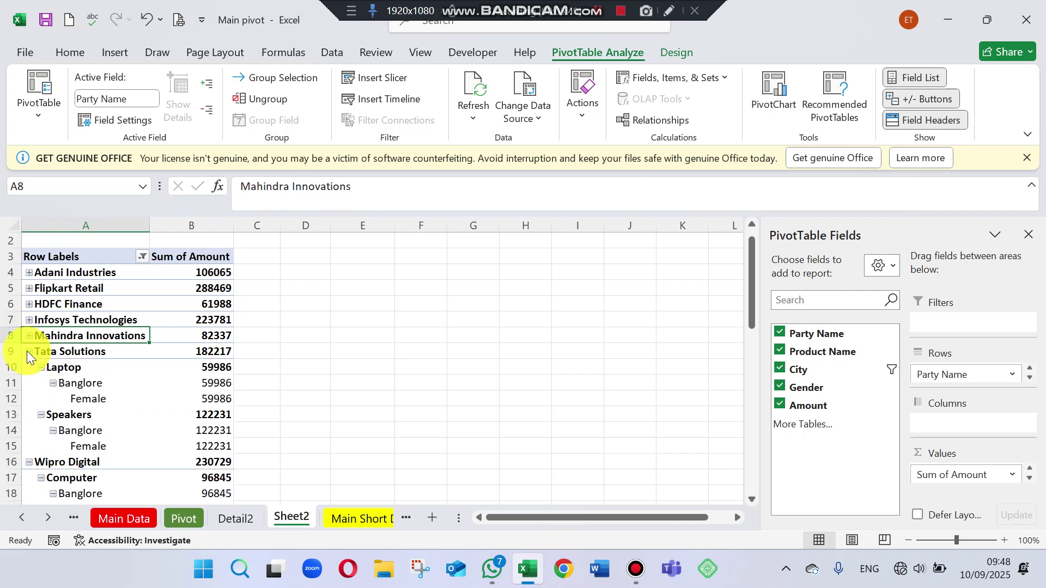
{"action": "left_click", "coordinate": [28, 352]}
{"action": "left_click", "coordinate": [29, 367]}
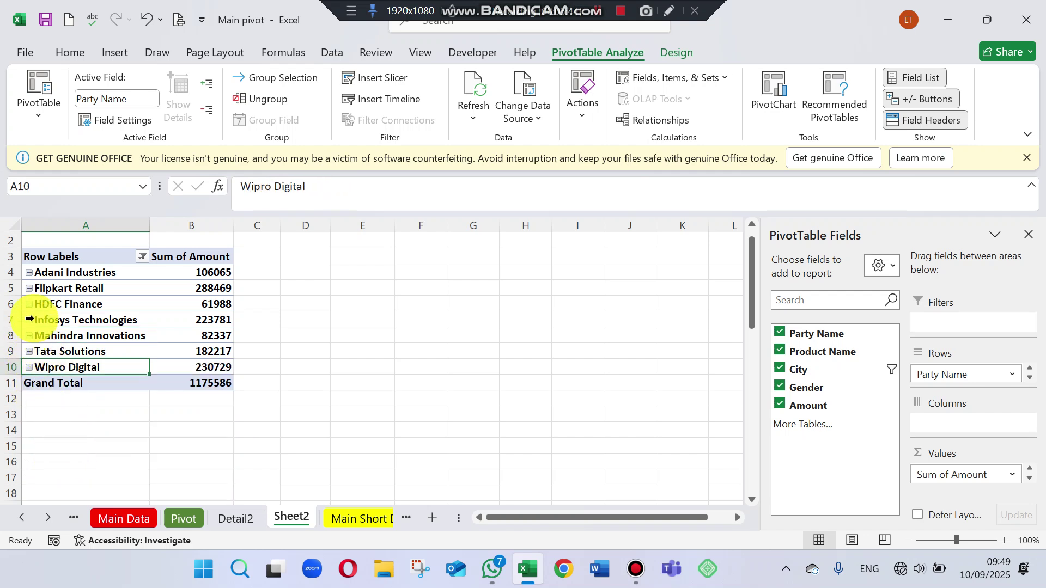
{"action": "left_click", "coordinate": [29, 273]}
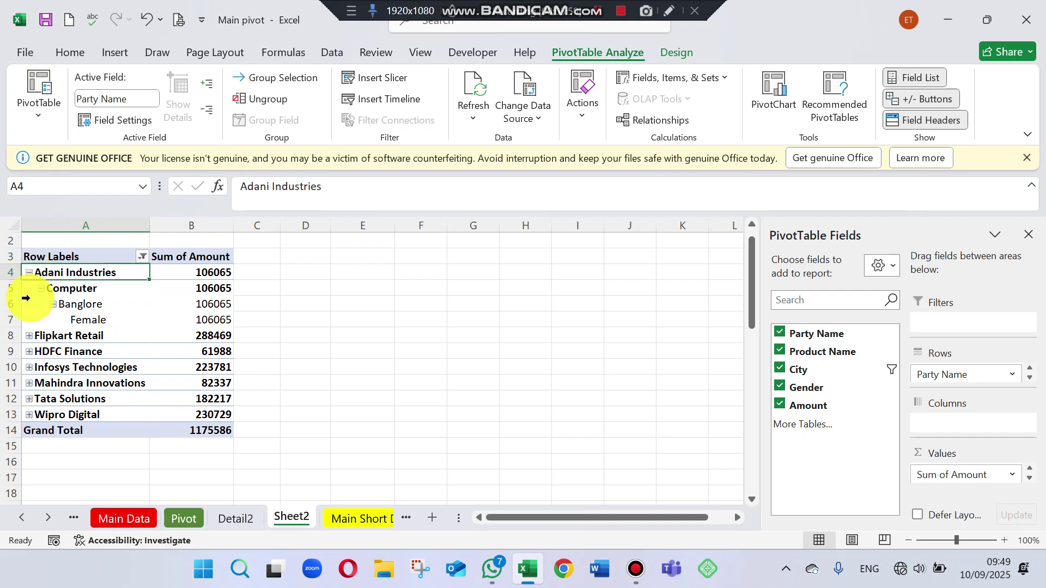
{"action": "left_click", "coordinate": [29, 336]}
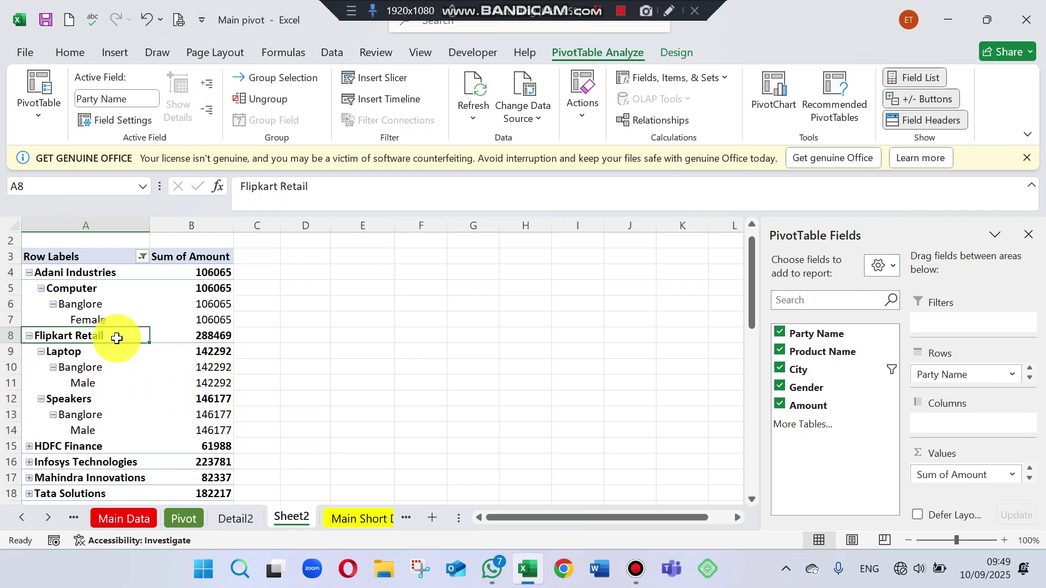
Empty the PivotTable by removing the Amount, Gender, City, Product Name and Party Name fields
{"action": "left_click", "coordinate": [780, 403]}
{"action": "left_click", "coordinate": [778, 387]}
{"action": "left_click", "coordinate": [779, 365]}
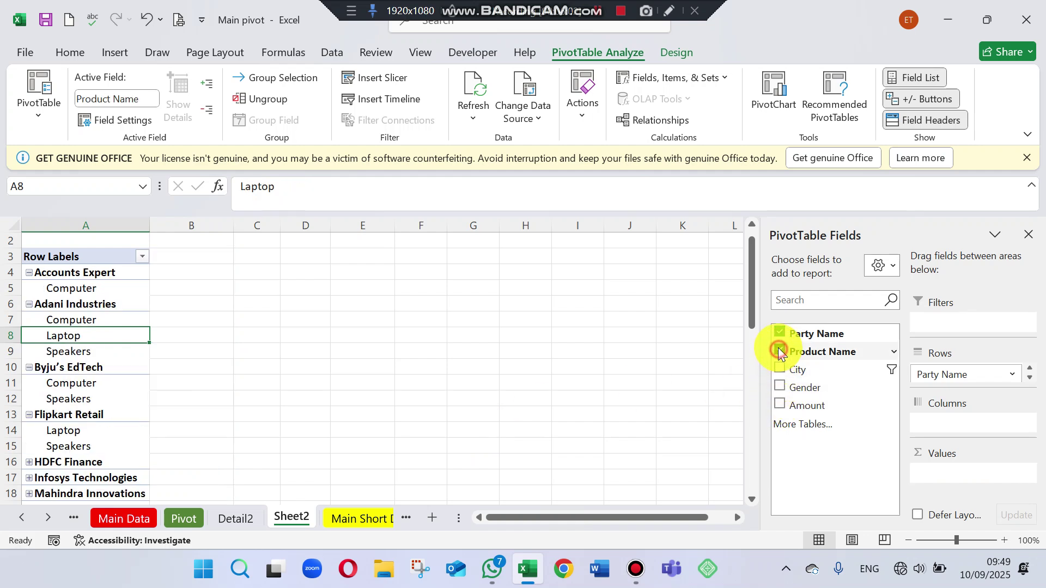
{"action": "left_click", "coordinate": [780, 351]}
{"action": "left_click", "coordinate": [779, 333]}
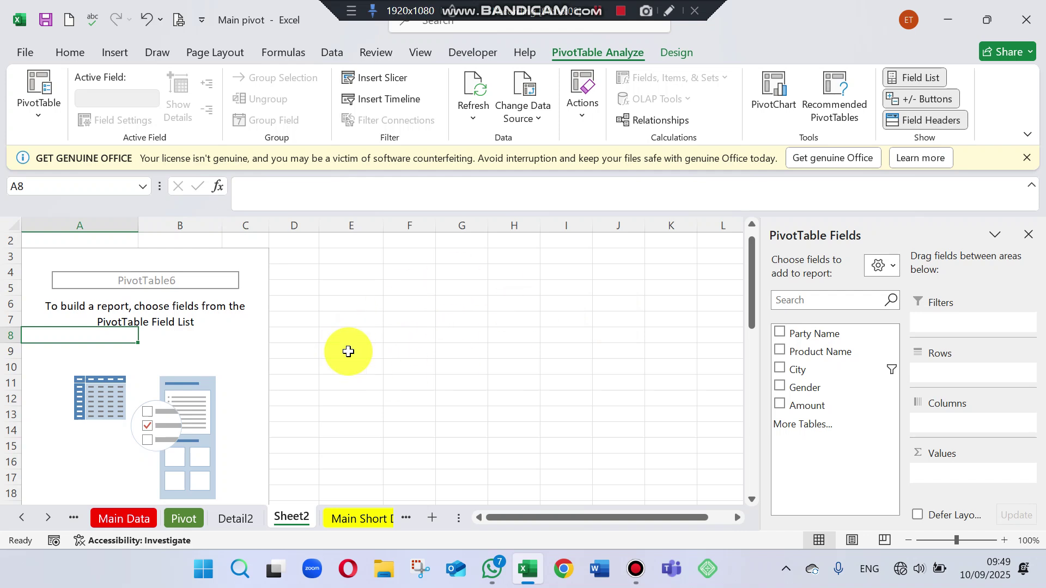
{"action": "left_click", "coordinate": [417, 333]}
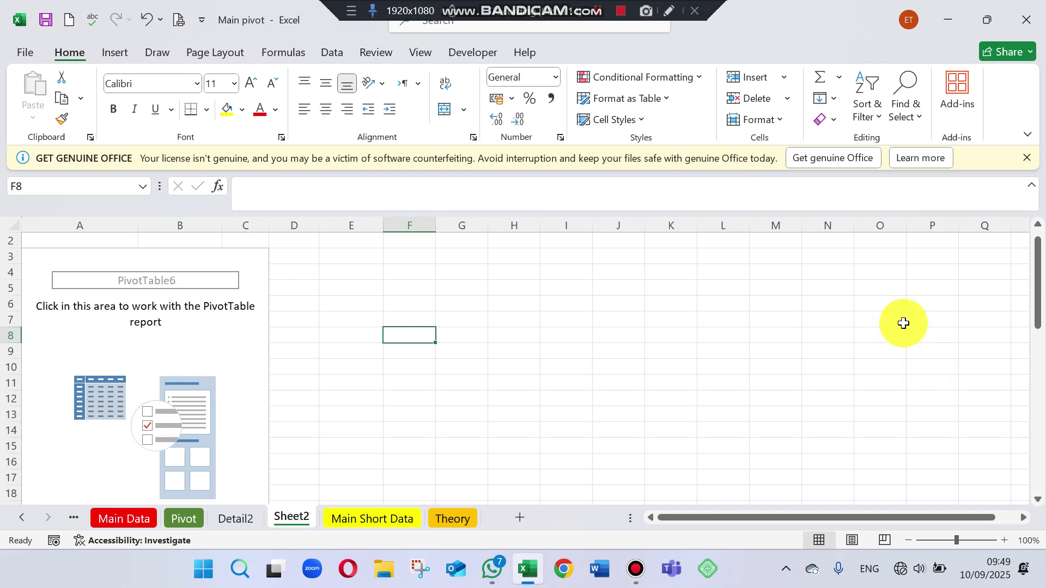
{"action": "left_click", "coordinate": [45, 268]}
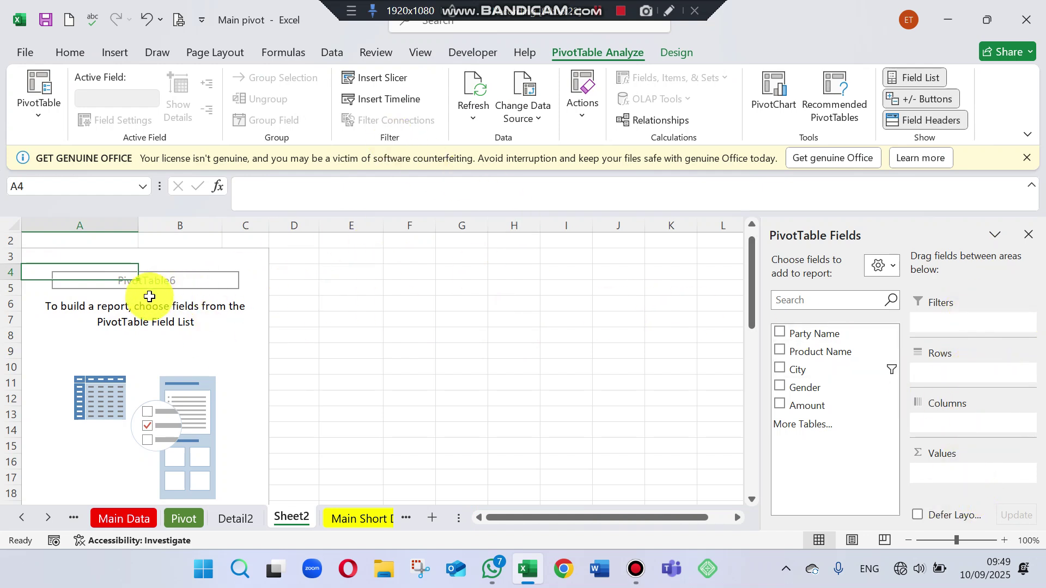
{"action": "left_click", "coordinate": [78, 332]}
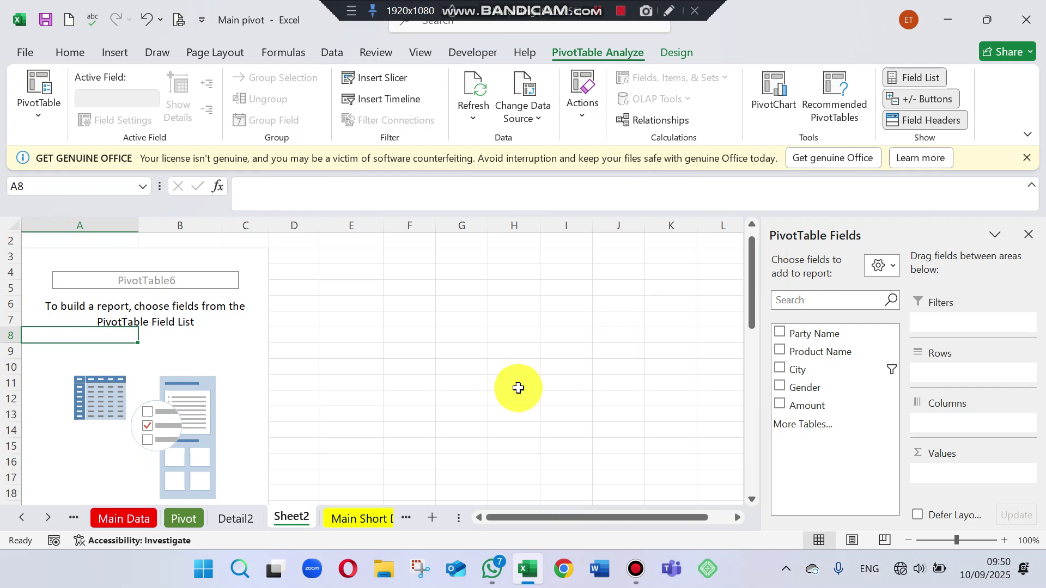
Look at the Theory sheet and the source records in Main Short Data, and return to Sheet2
{"action": "left_click", "coordinate": [368, 519]}
{"action": "left_click", "coordinate": [395, 521]}
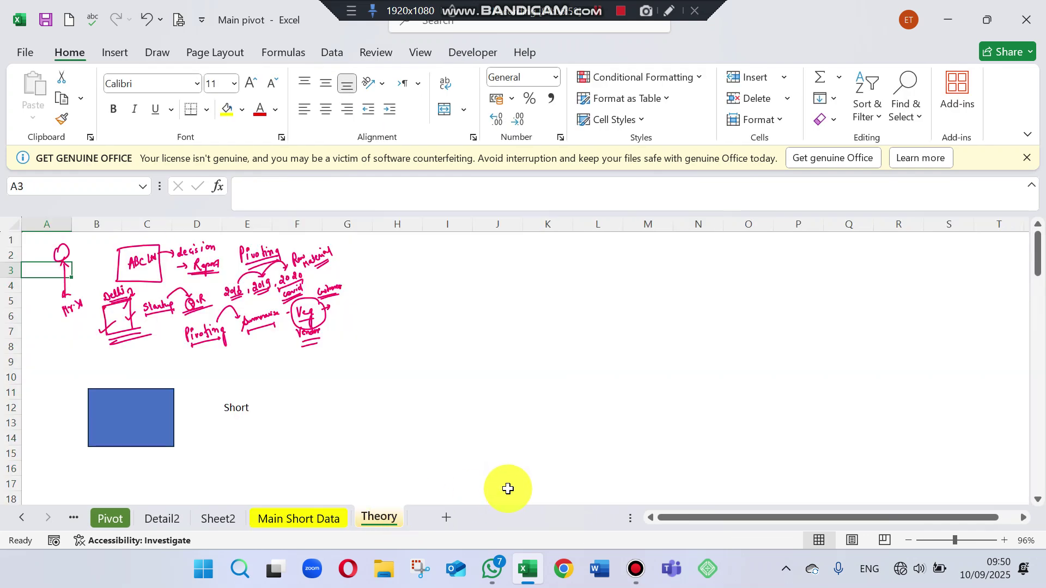
{"action": "left_click_drag", "start_coordinate": [1040, 274], "coordinate": [296, 530]}
{"action": "left_click", "coordinate": [295, 525]}
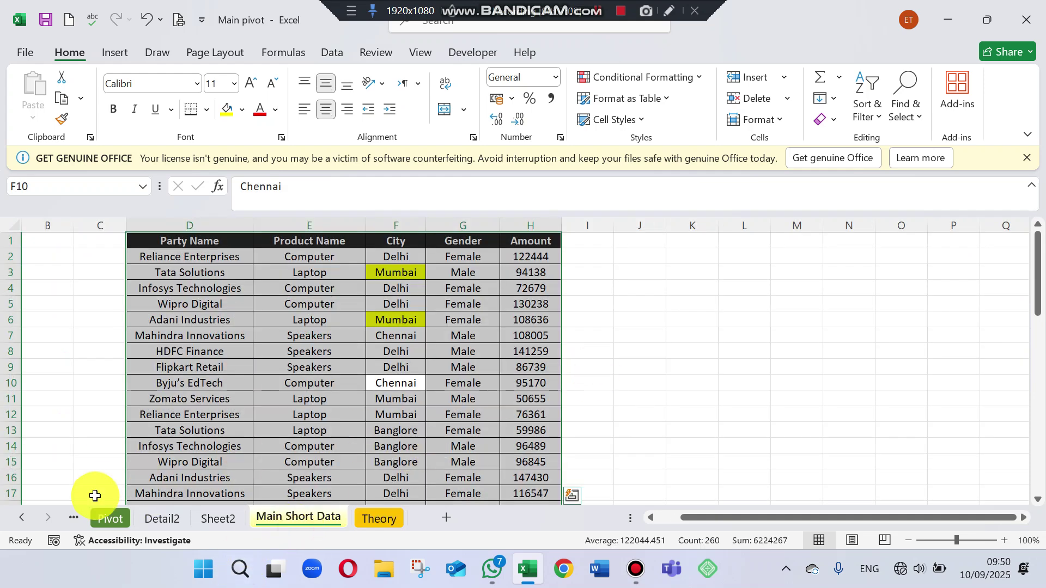
{"action": "left_click", "coordinate": [205, 517]}
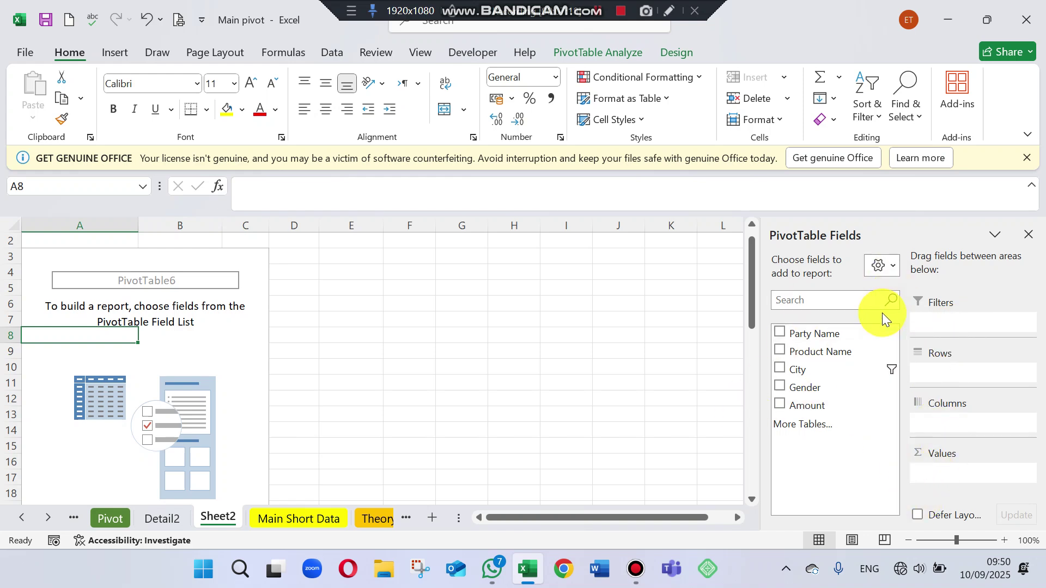
Change the PivotTable field list to Fields Section and Areas Section Stacked, and restore the Side-By-Side layout
{"action": "left_click", "coordinate": [880, 267]}
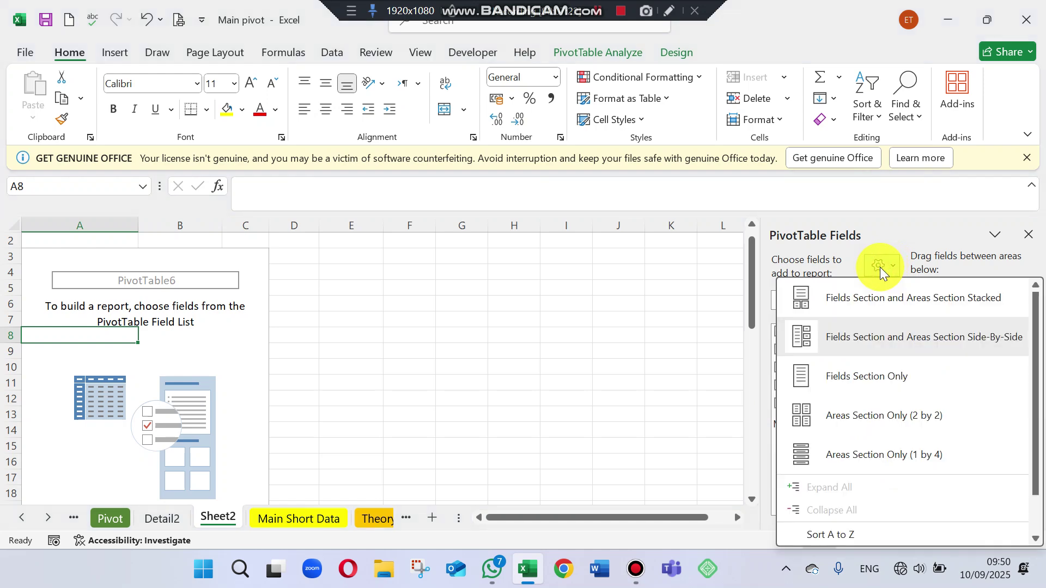
{"action": "left_click", "coordinate": [864, 309]}
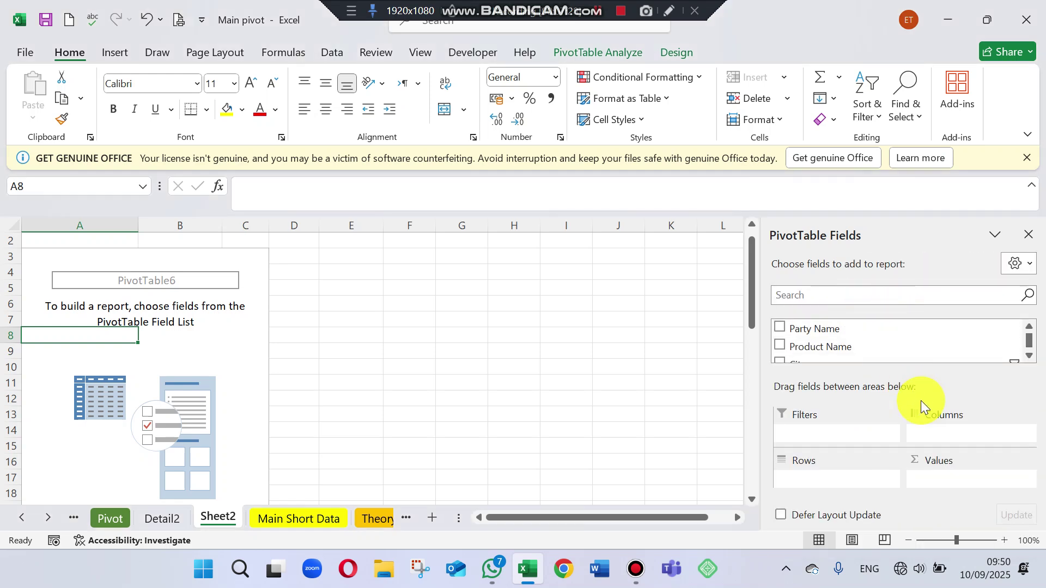
{"action": "left_click", "coordinate": [1026, 263]}
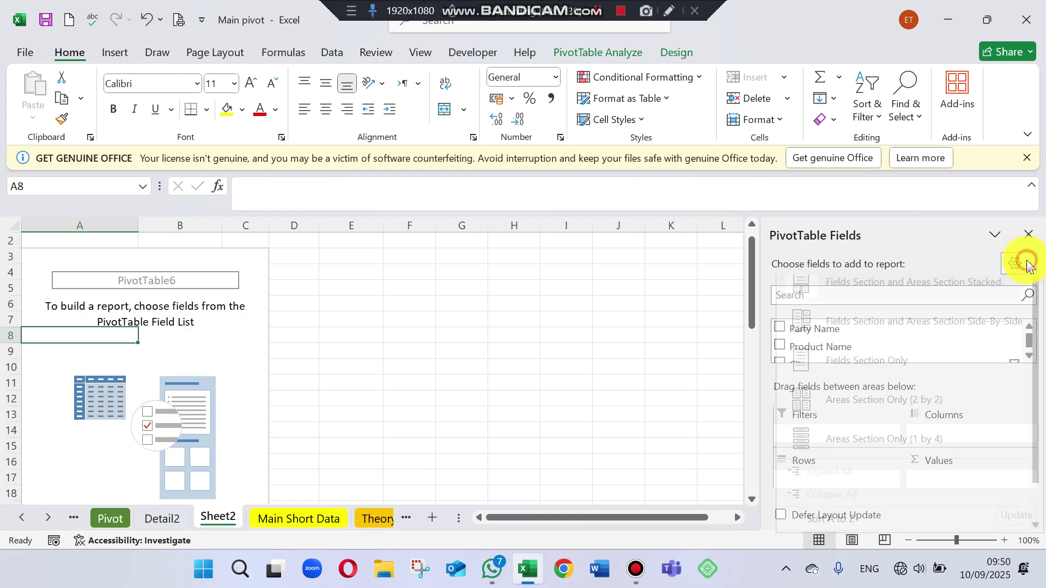
{"action": "left_click", "coordinate": [952, 326]}
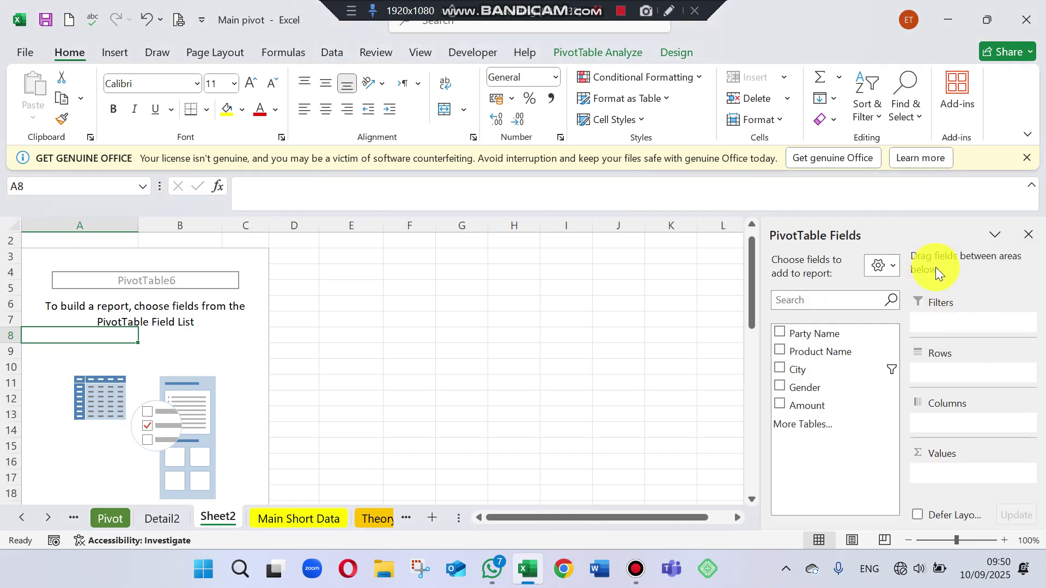
Show the PivotTable field list as Fields Section Only, and switch it to Areas Section Only (2 by 2)
{"action": "left_click", "coordinate": [879, 268]}
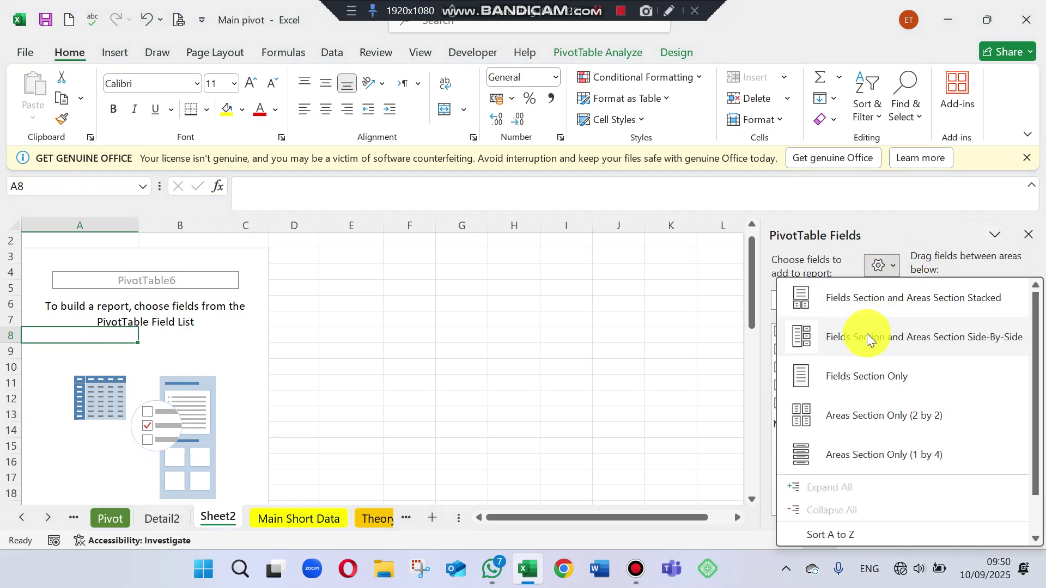
{"action": "left_click", "coordinate": [866, 381]}
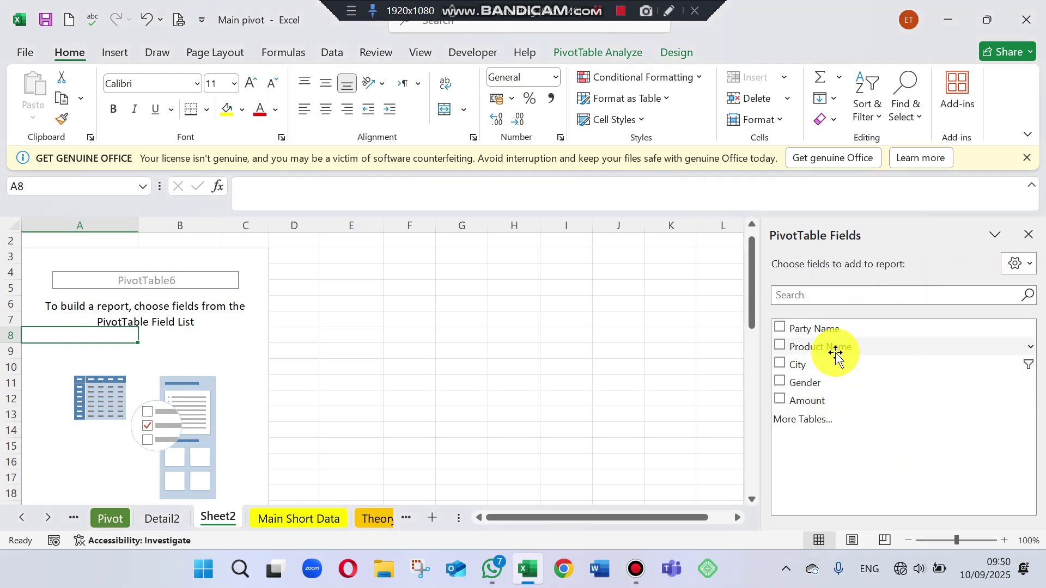
{"action": "left_click", "coordinate": [1011, 264]}
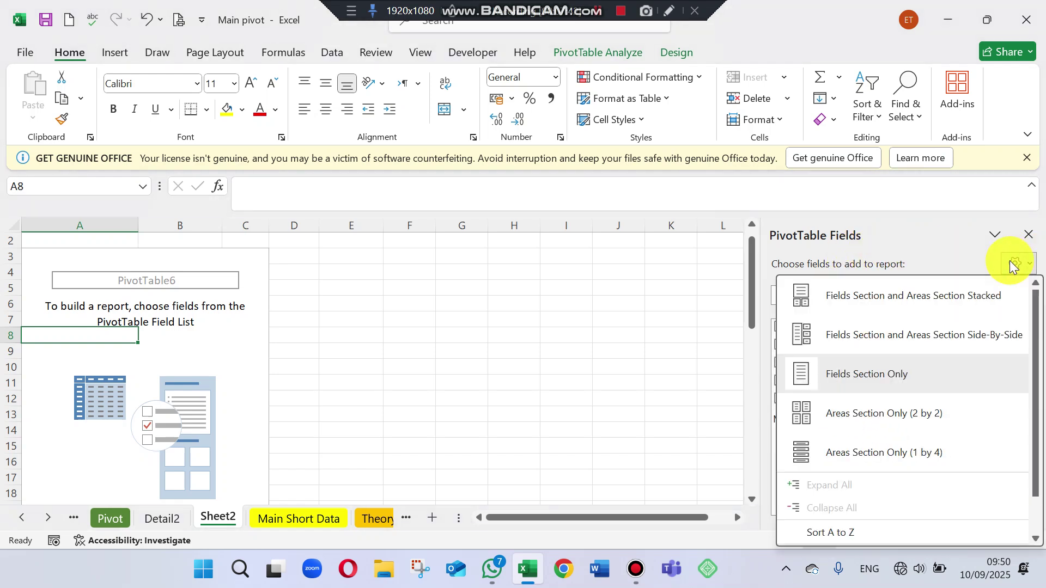
{"action": "left_click", "coordinate": [869, 417]}
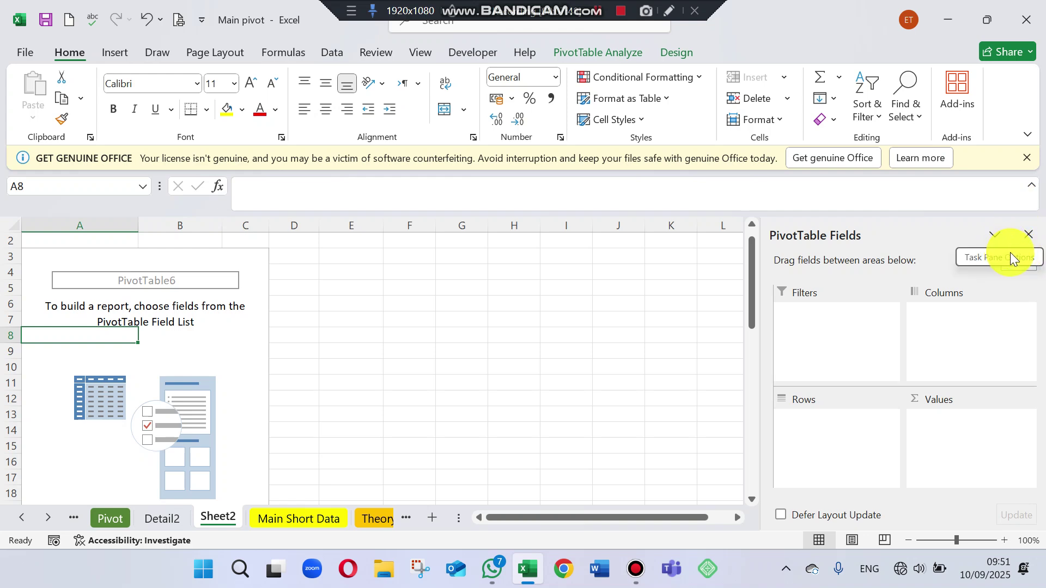
Switch the field list to Areas Section Only (1 by 4), and return it to Fields Section and Areas Section Side-By-Side
{"action": "left_click", "coordinate": [994, 237]}
{"action": "left_click", "coordinate": [1015, 261]}
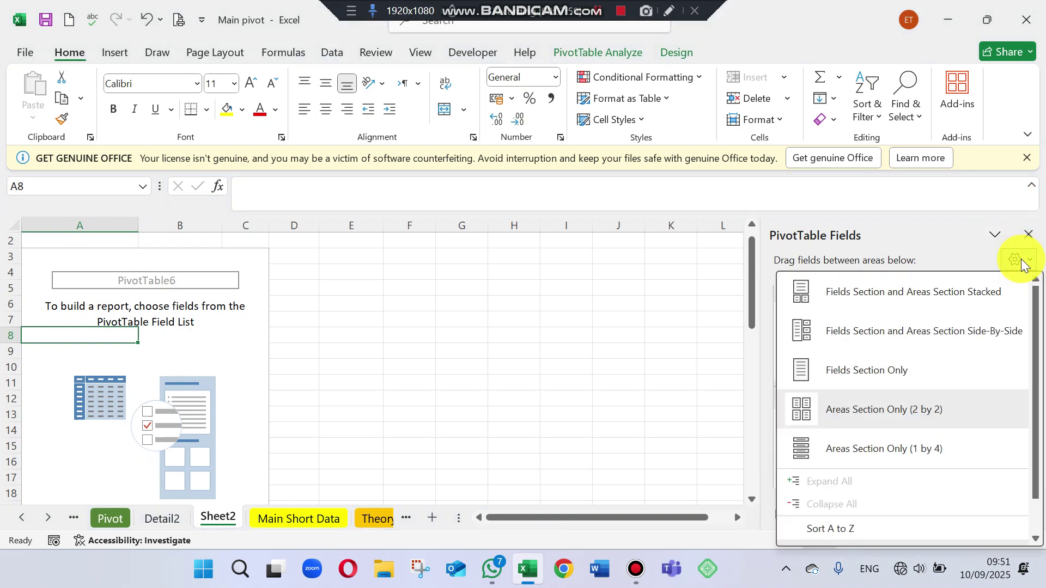
{"action": "left_click", "coordinate": [926, 445]}
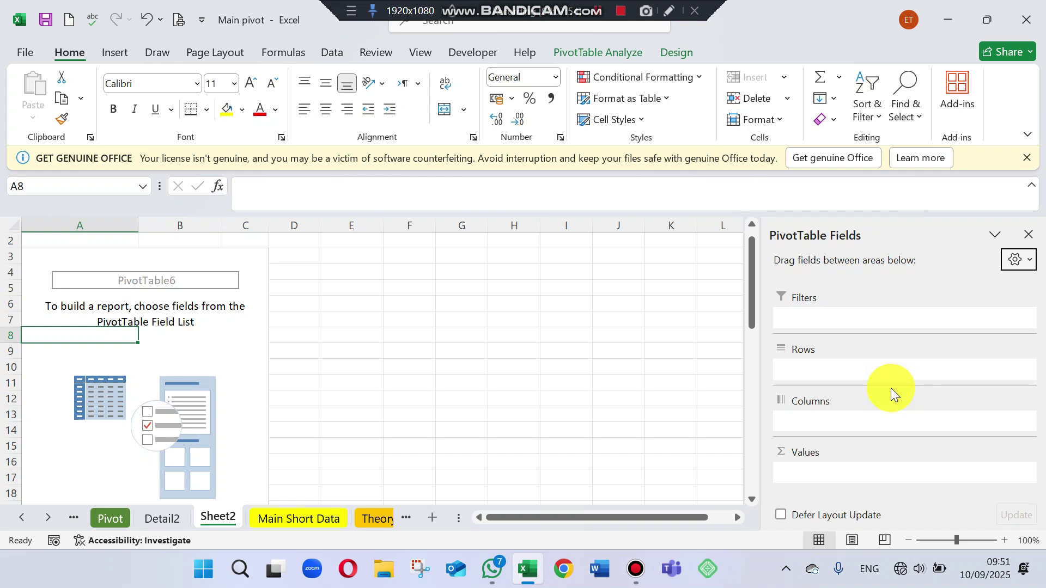
{"action": "left_click", "coordinate": [1009, 256]}
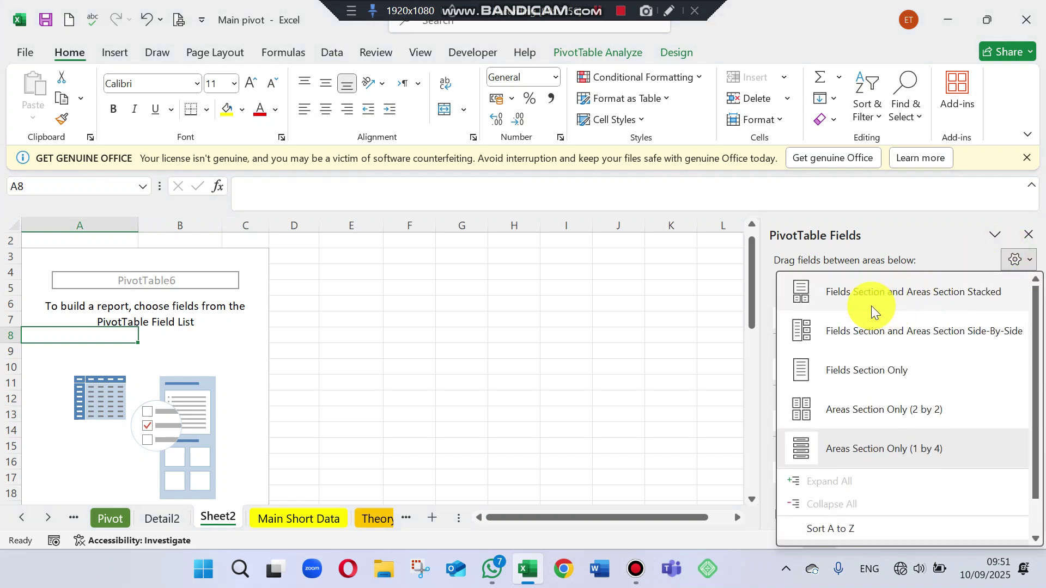
{"action": "left_click", "coordinate": [868, 329]}
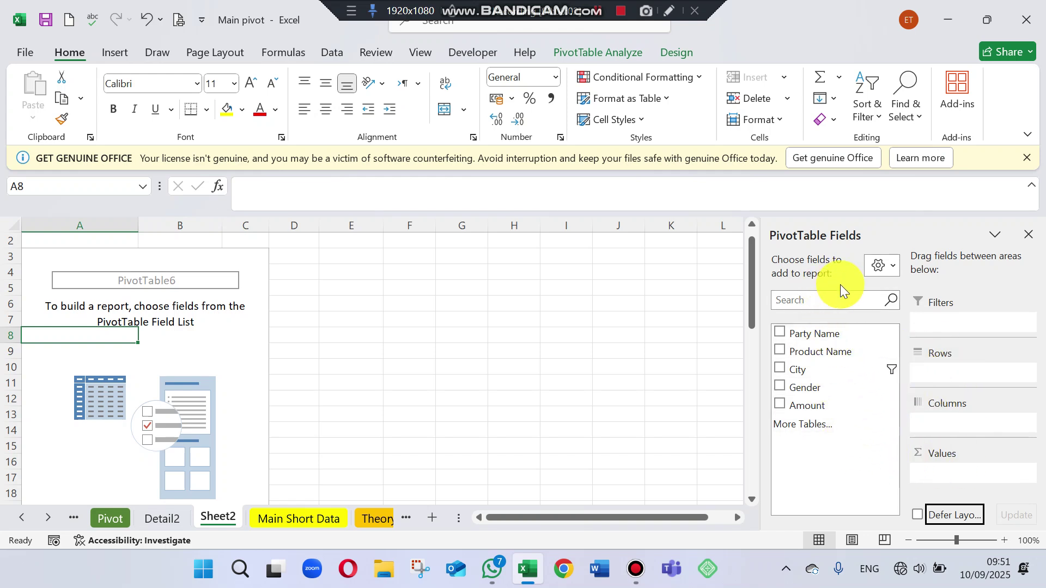
Add Party Name, Amount and Product Name to the PivotTable, with products nested under each party
{"action": "left_click", "coordinate": [894, 266]}
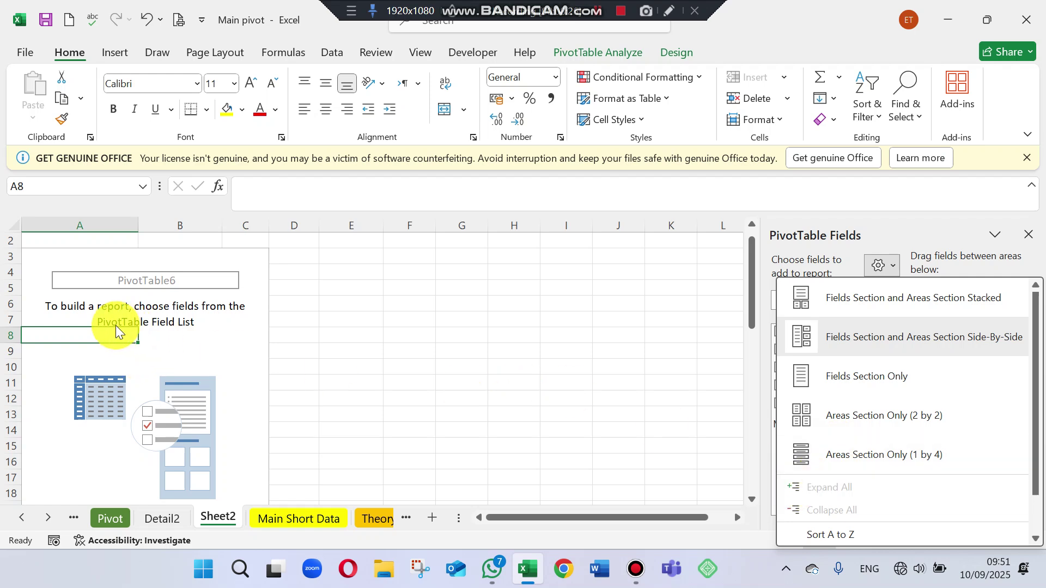
{"action": "left_click", "coordinate": [599, 323]}
{"action": "left_click", "coordinate": [780, 332]}
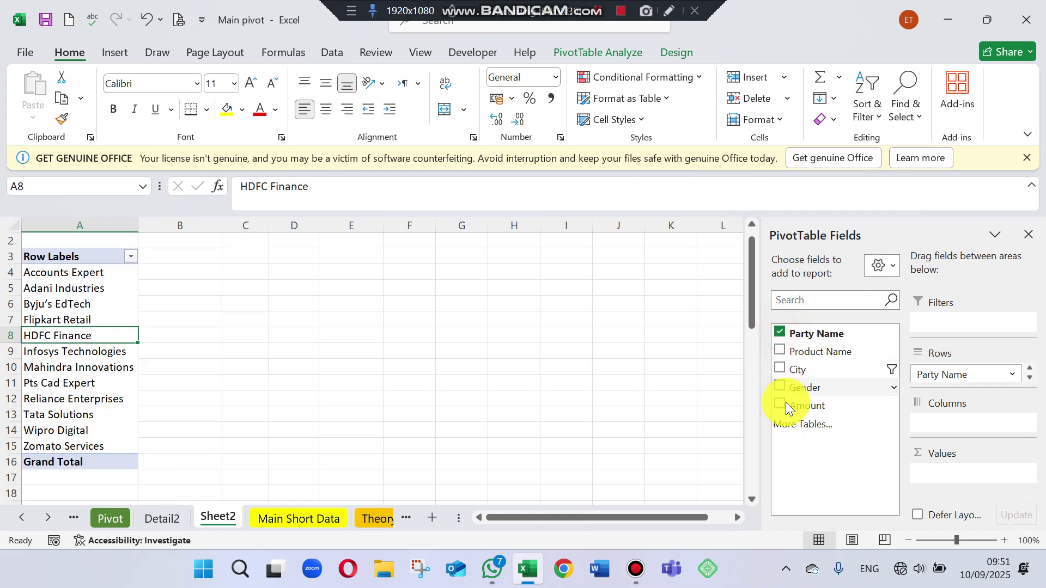
{"action": "left_click", "coordinate": [781, 404]}
{"action": "left_click", "coordinate": [783, 352]}
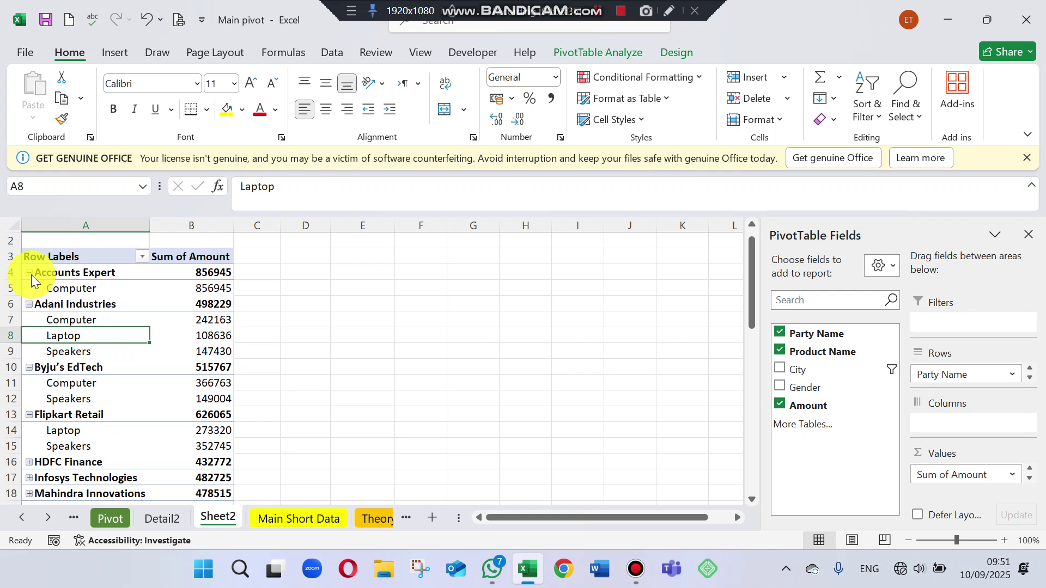
Examine the field list's layout options, including Expand All and Collapse All, with different PivotTable cells selected
{"action": "left_click", "coordinate": [875, 264]}
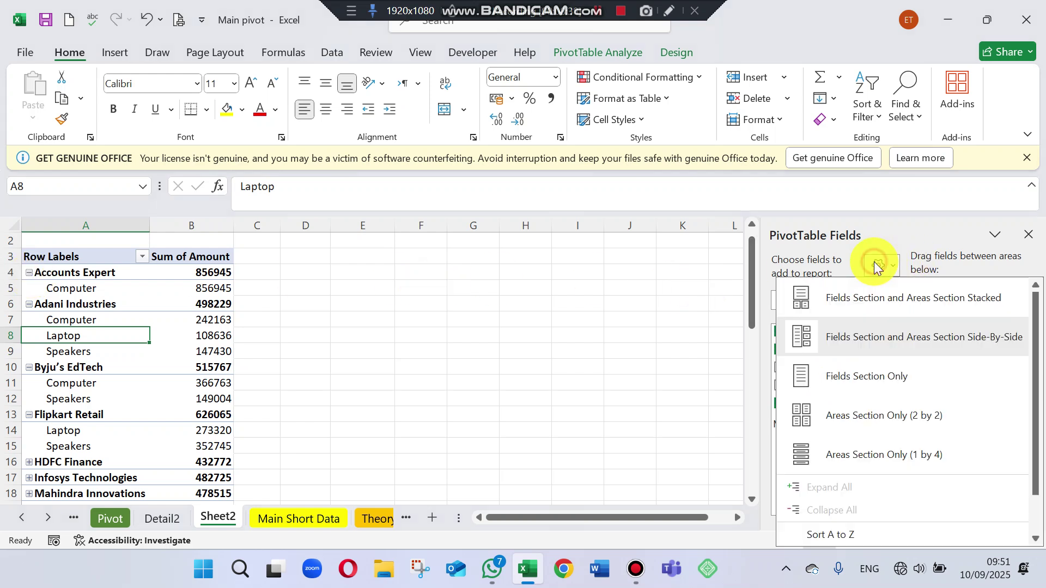
{"action": "left_click", "coordinate": [253, 342]}
{"action": "left_click", "coordinate": [84, 297]}
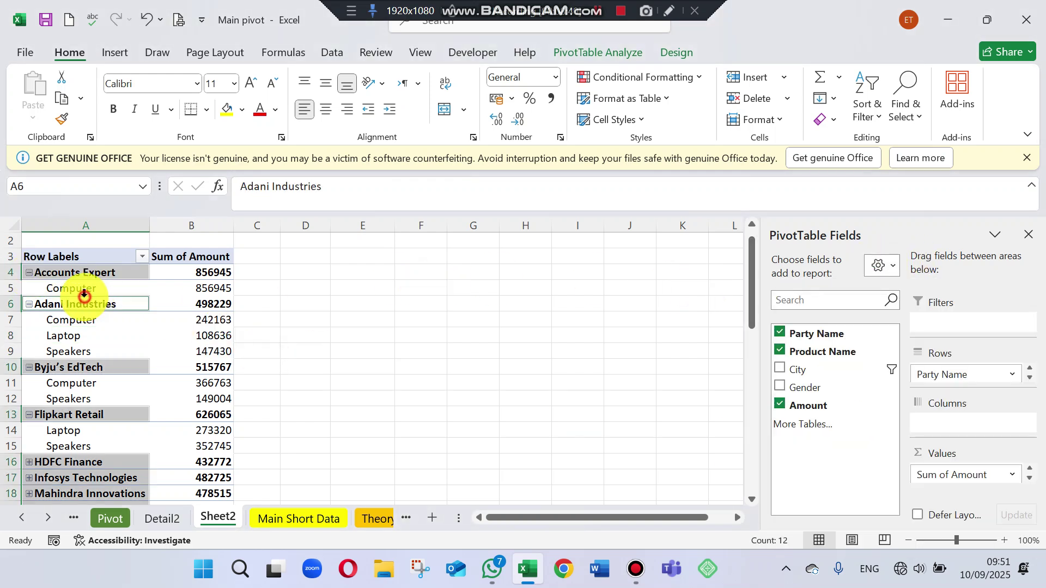
{"action": "left_click", "coordinate": [880, 268]}
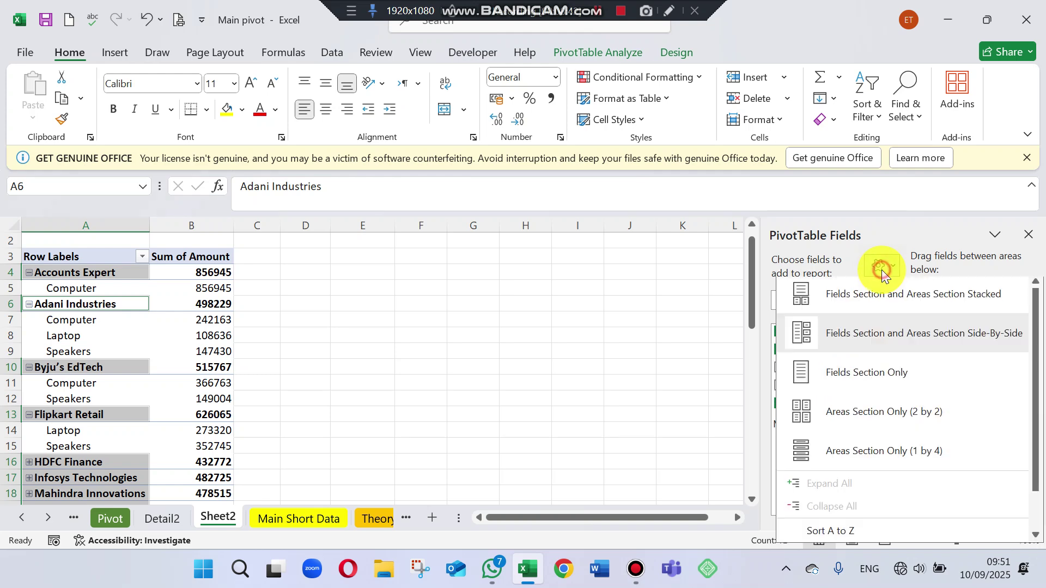
{"action": "left_click", "coordinate": [667, 404]}
{"action": "left_click", "coordinate": [205, 309]}
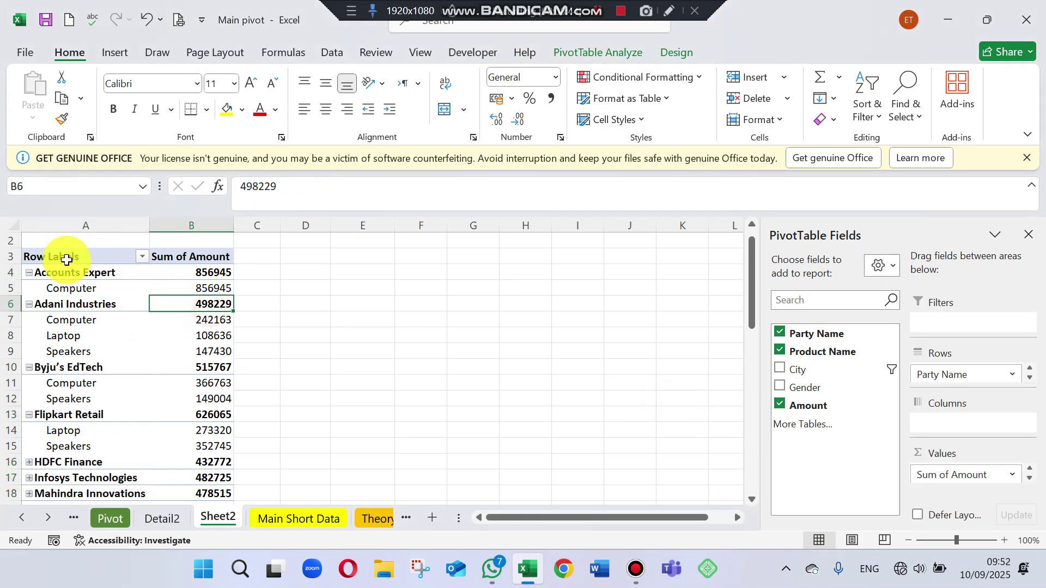
{"action": "left_click", "coordinate": [66, 260]}
Sort the fields in the PivotTable field list from A to Z, and reapply that sort order
{"action": "left_click", "coordinate": [881, 266]}
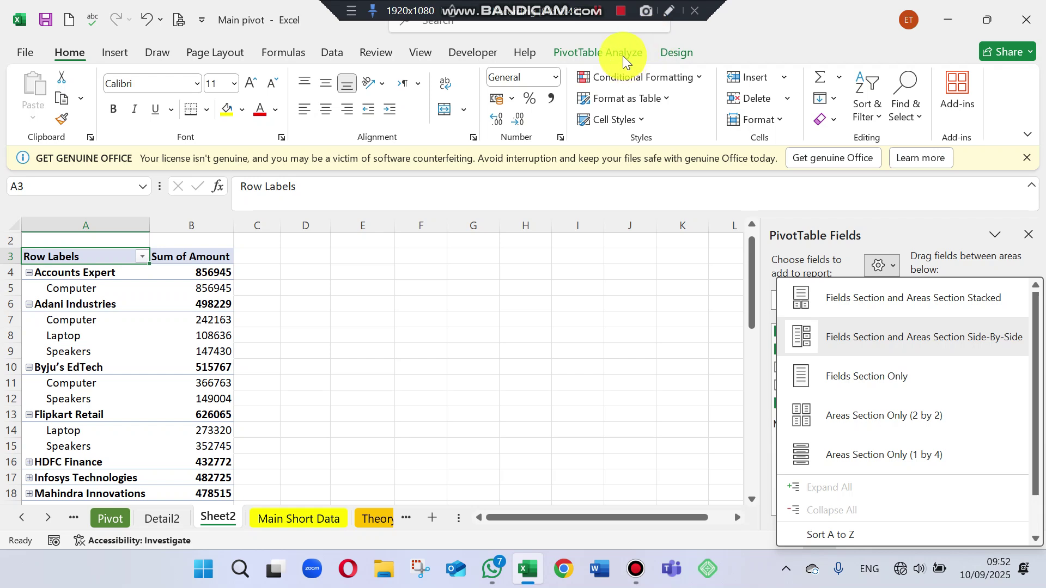
{"action": "left_click", "coordinate": [901, 537]}
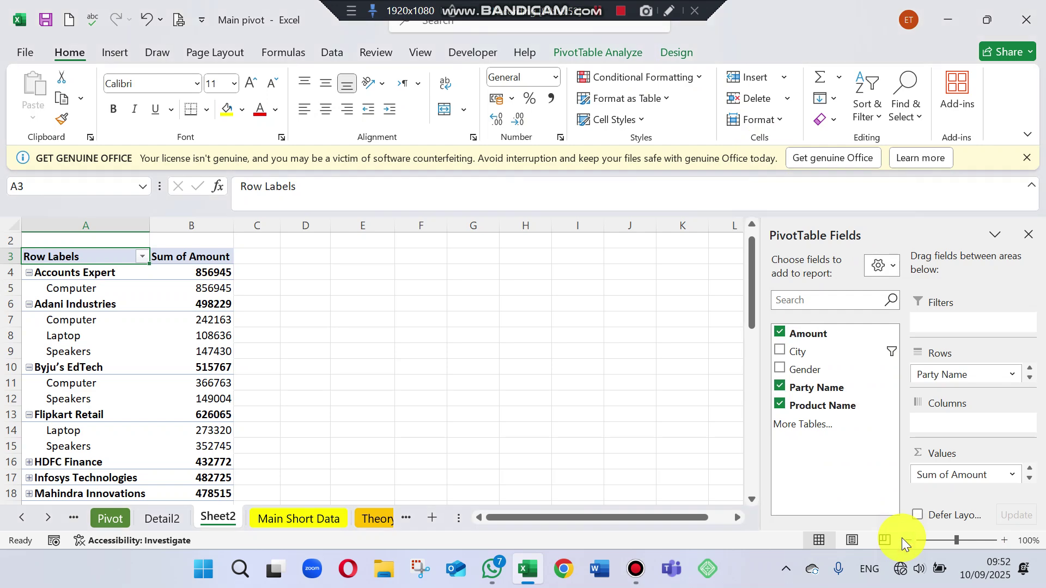
{"action": "left_click", "coordinate": [881, 267]}
{"action": "left_click", "coordinate": [857, 532]}
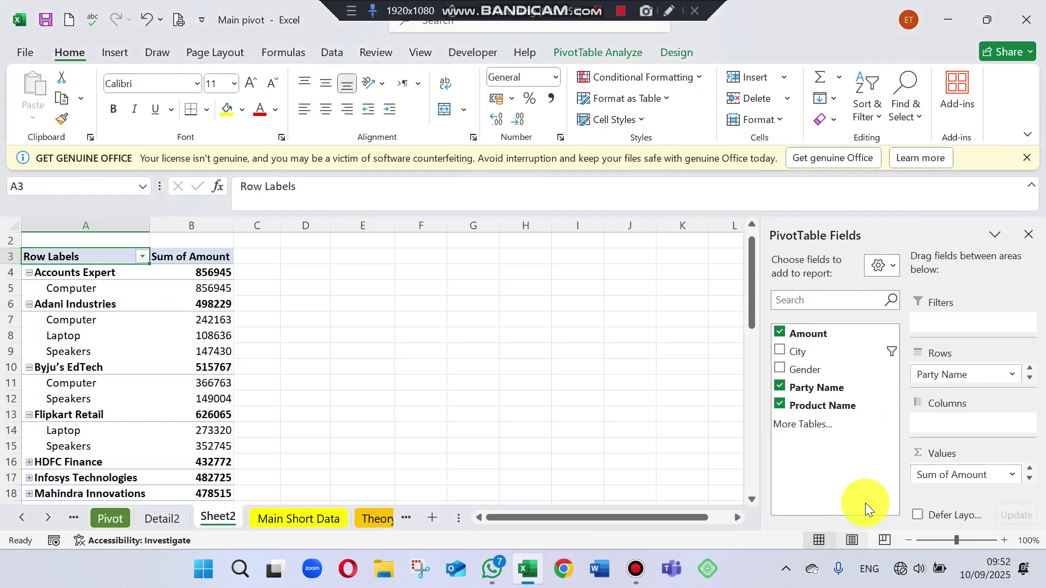
{"action": "left_click", "coordinate": [880, 267]}
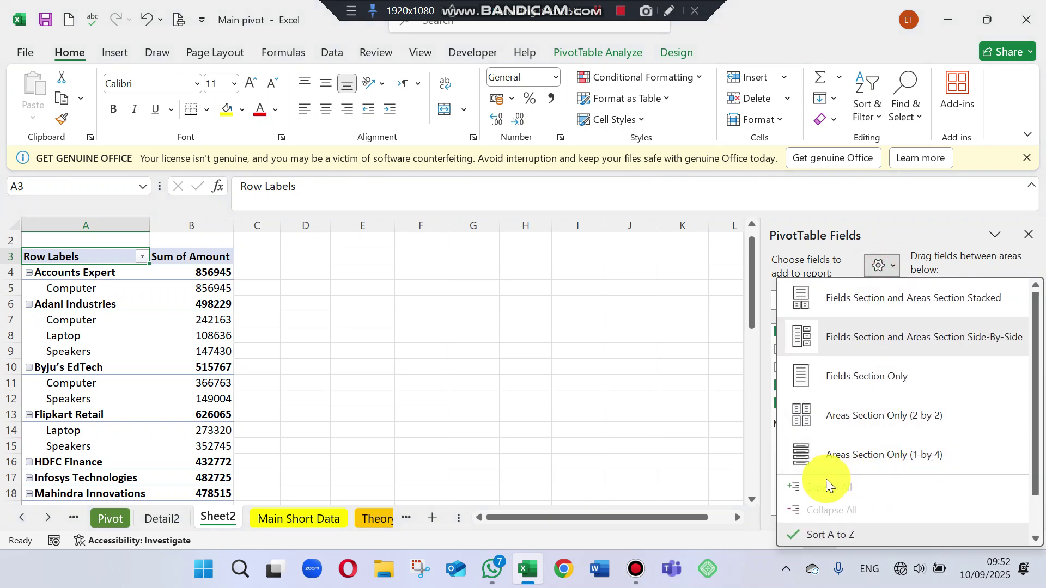
{"action": "left_click", "coordinate": [808, 533]}
{"action": "left_click", "coordinate": [881, 267]}
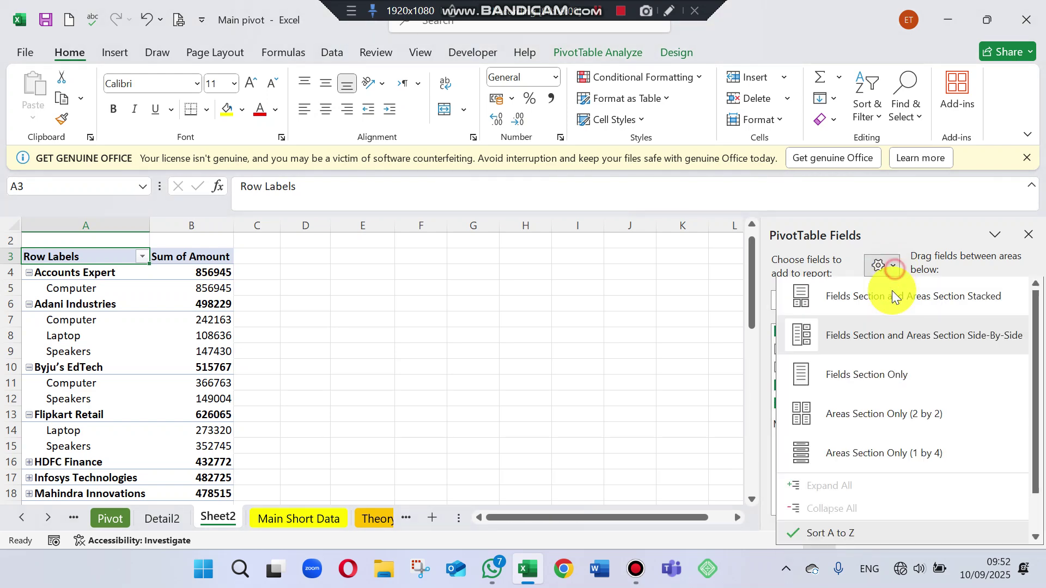
{"action": "left_click", "coordinate": [928, 528]}
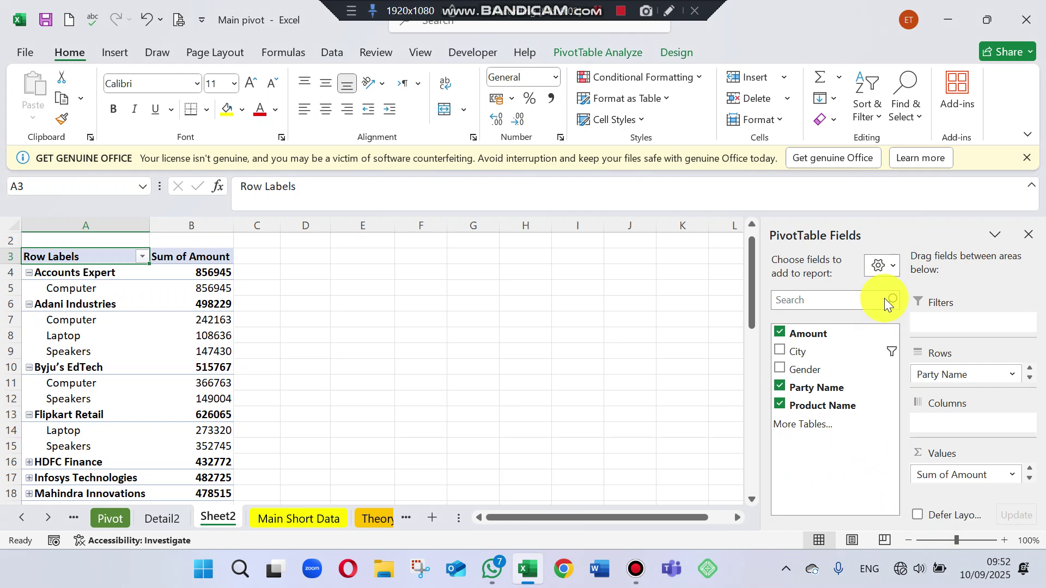
{"action": "left_click", "coordinate": [877, 266]}
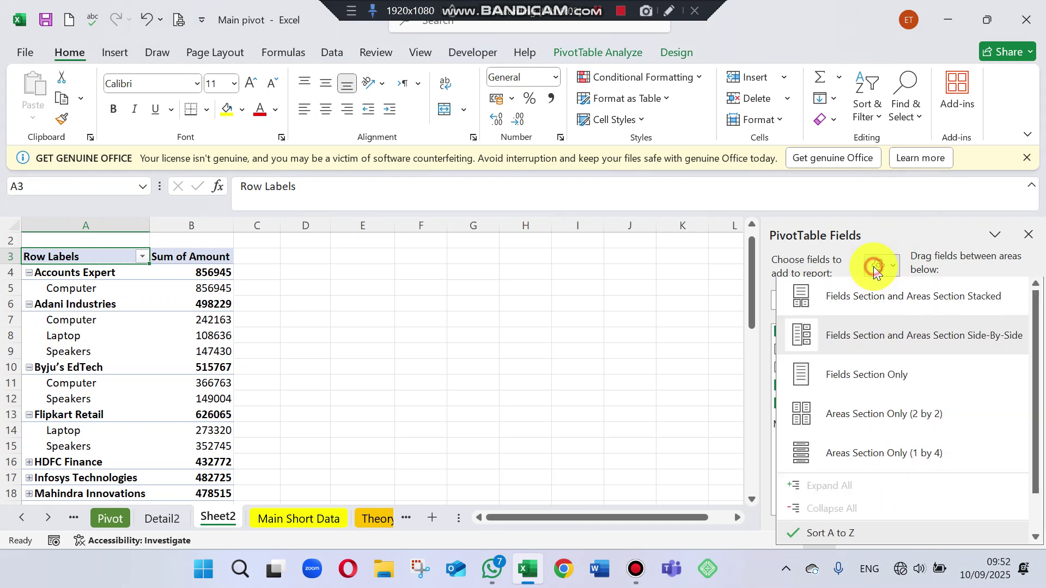
{"action": "left_click", "coordinate": [665, 391]}
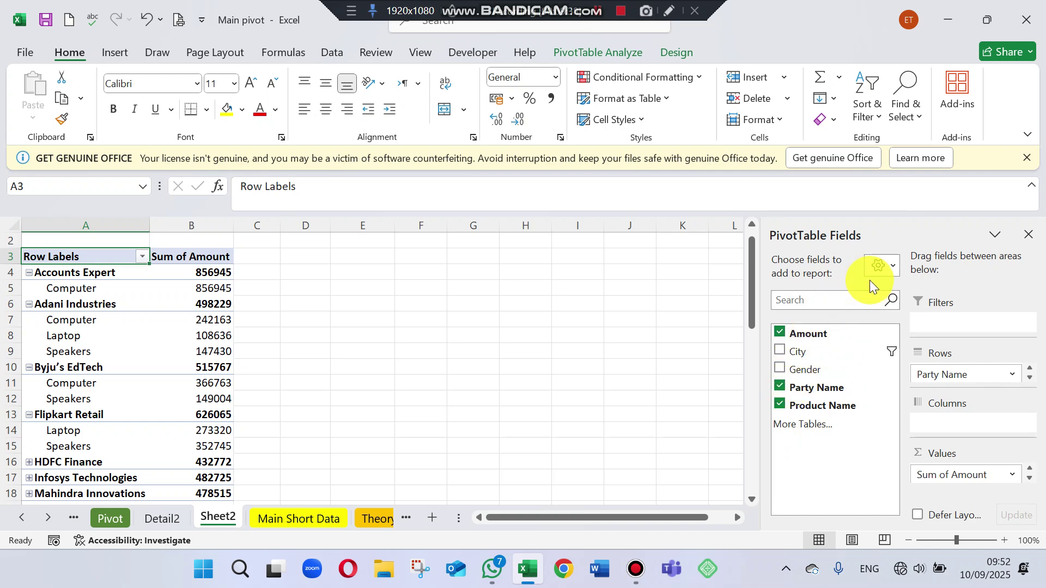
{"action": "left_click", "coordinate": [880, 267]}
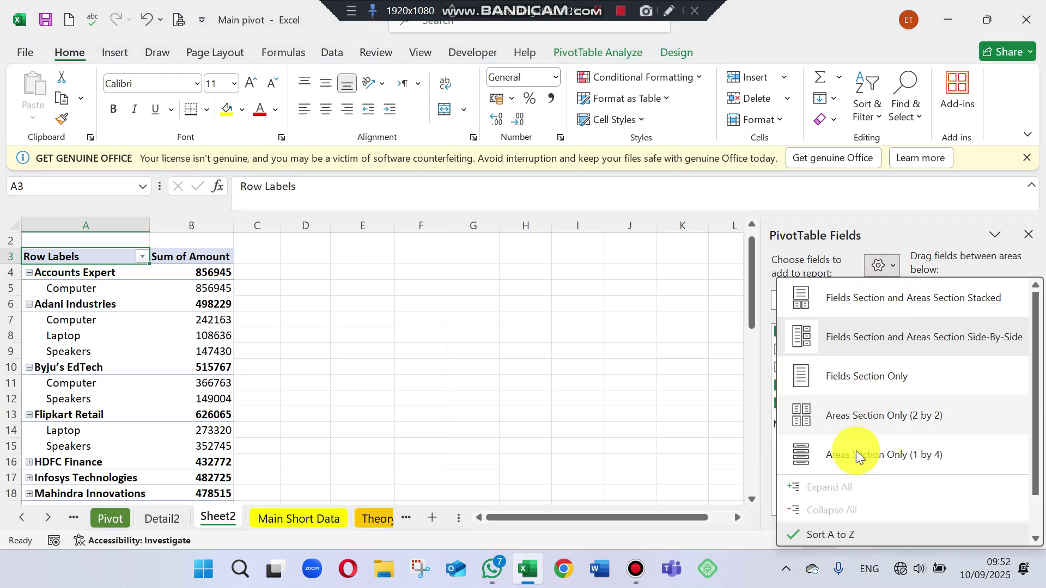
{"action": "left_click", "coordinate": [832, 531]}
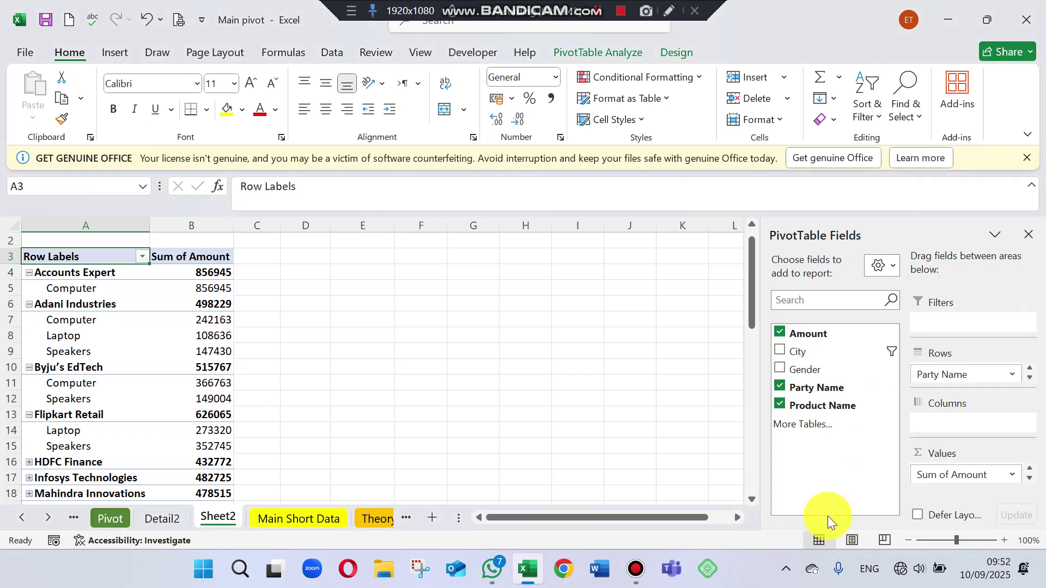